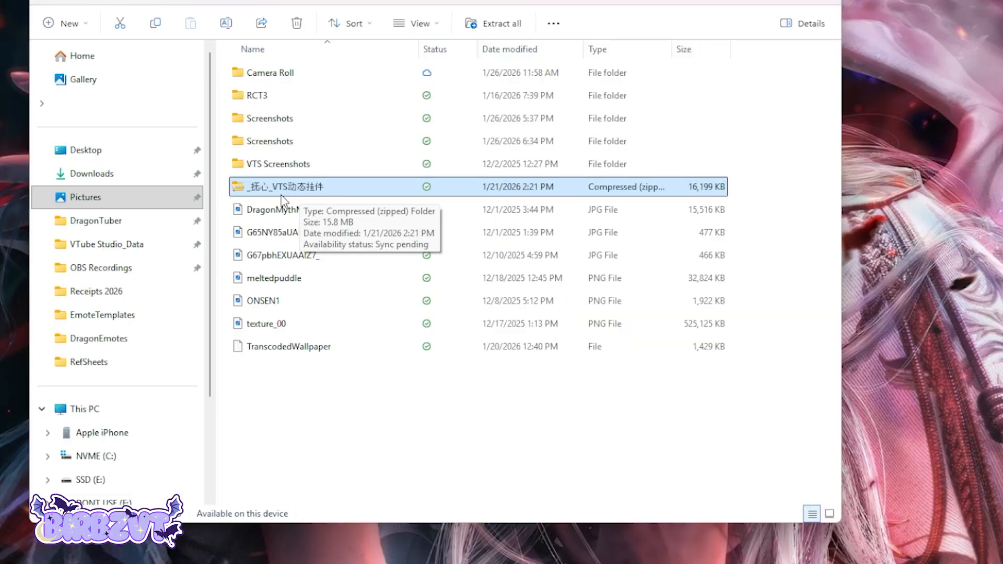
Extract the zipped 抚心 model archive into VTube Studio's Live2DModels folder.
right_click(284, 187)
mouse_move(356, 166)
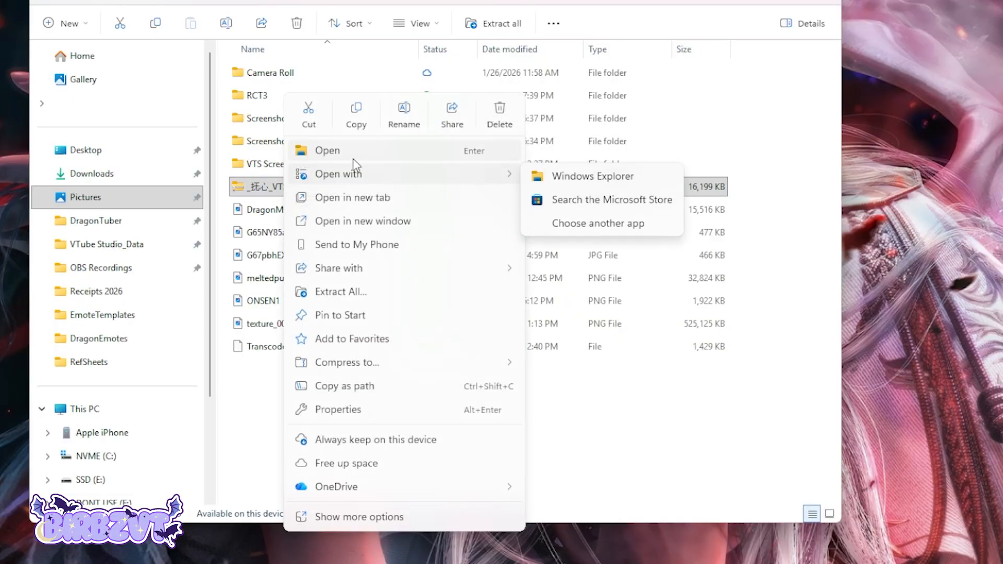
click(339, 292)
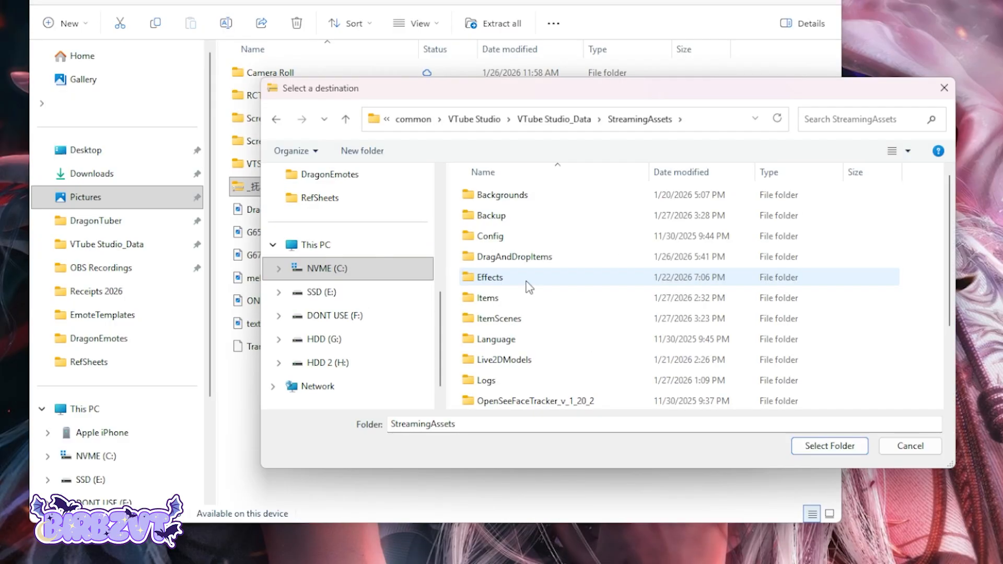
click(537, 361)
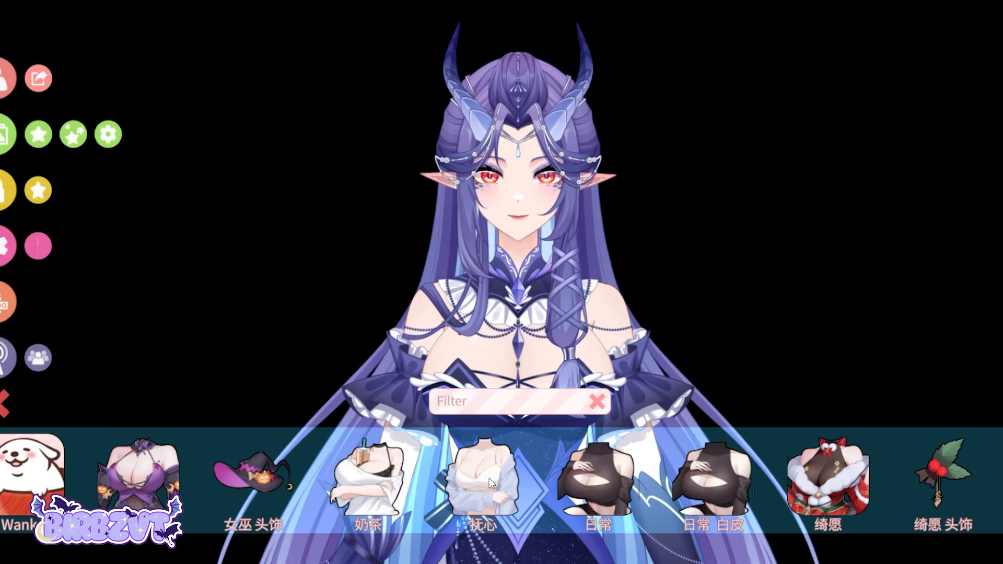
Load the 抚心 model and add it to the scene as a Live2D item, saving its item settings.
click(491, 481)
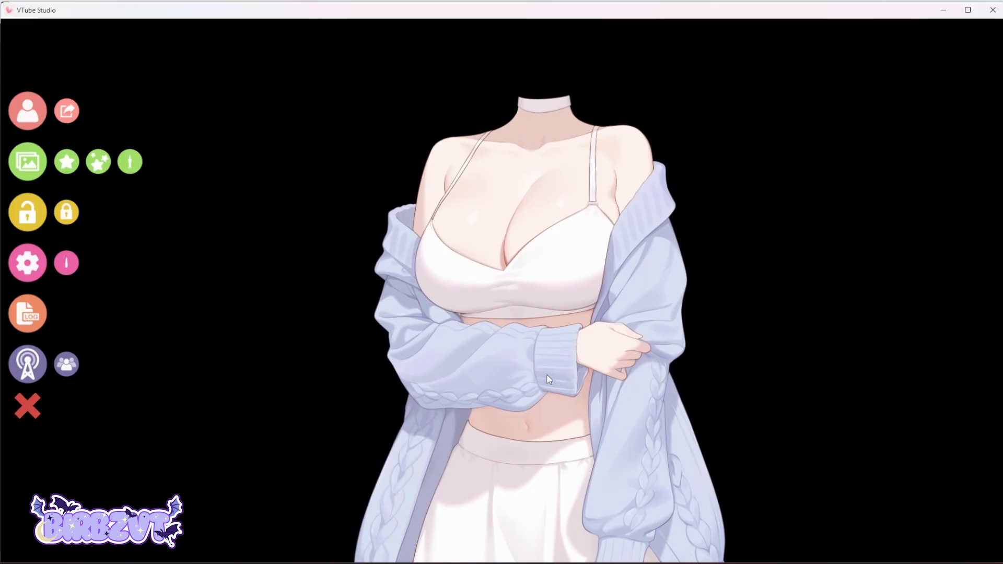
click(66, 164)
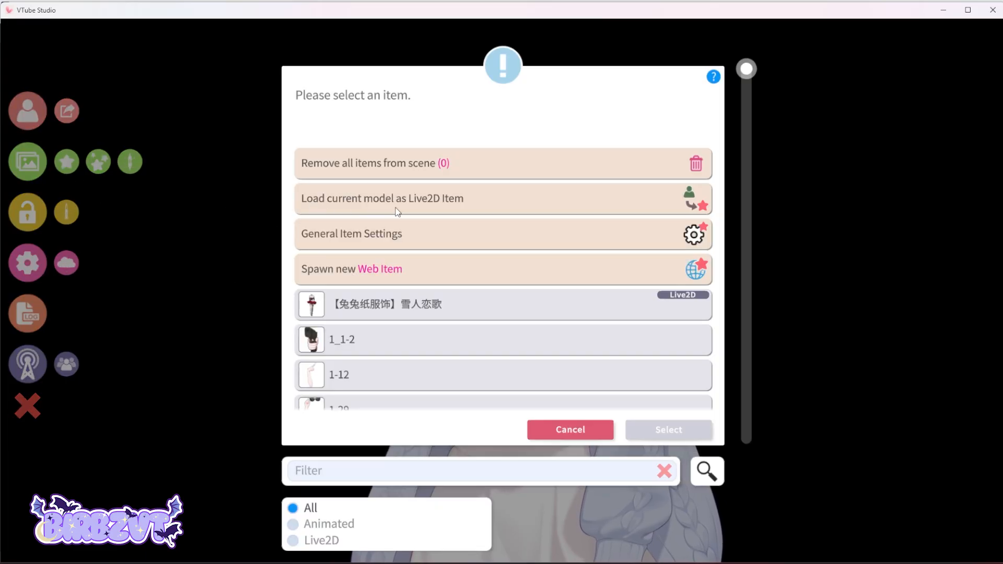
click(448, 207)
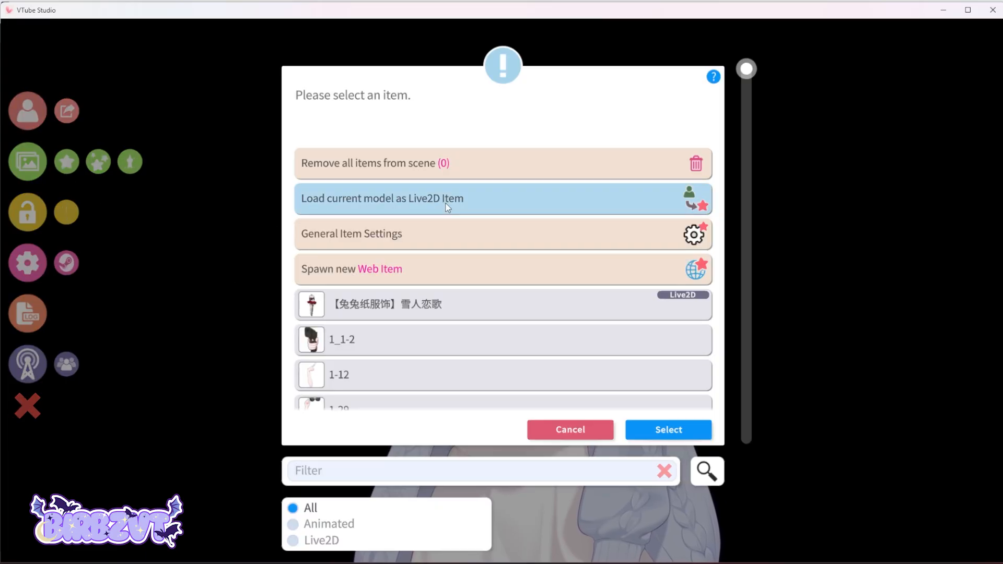
click(679, 427)
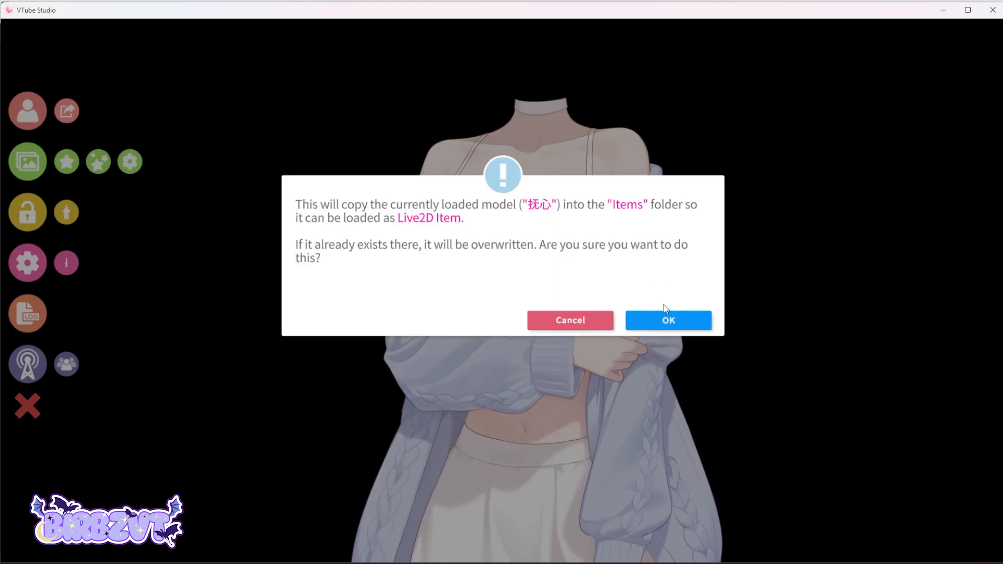
click(679, 320)
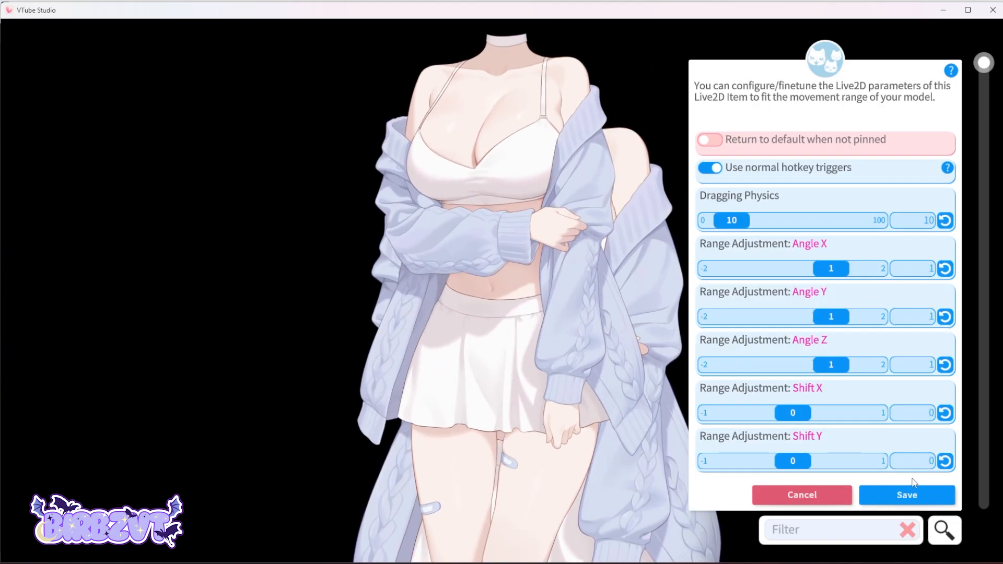
click(909, 495)
click(908, 495)
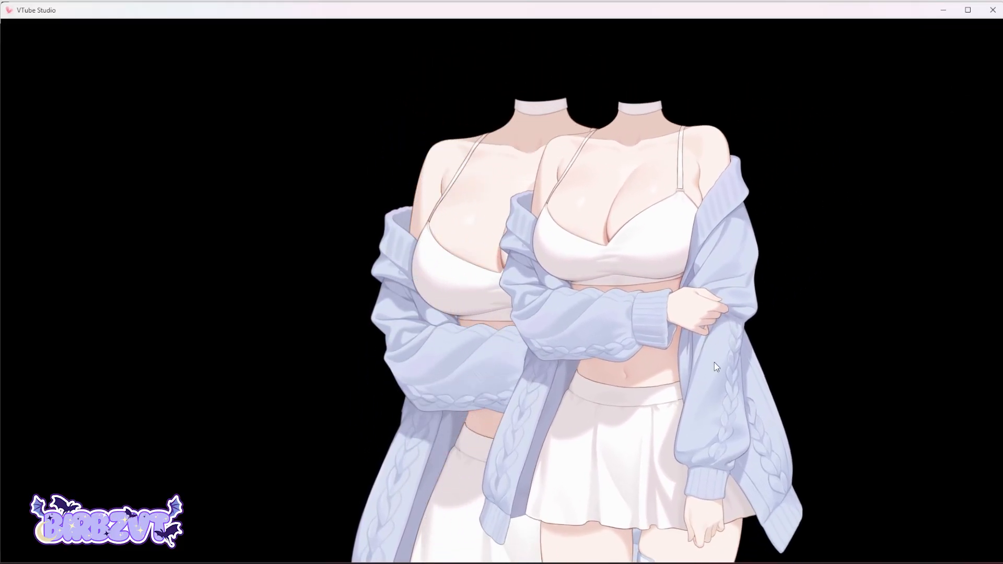
Move the outfit item aside and switch the main model back to the dragon model.
drag(715, 362, 824, 357)
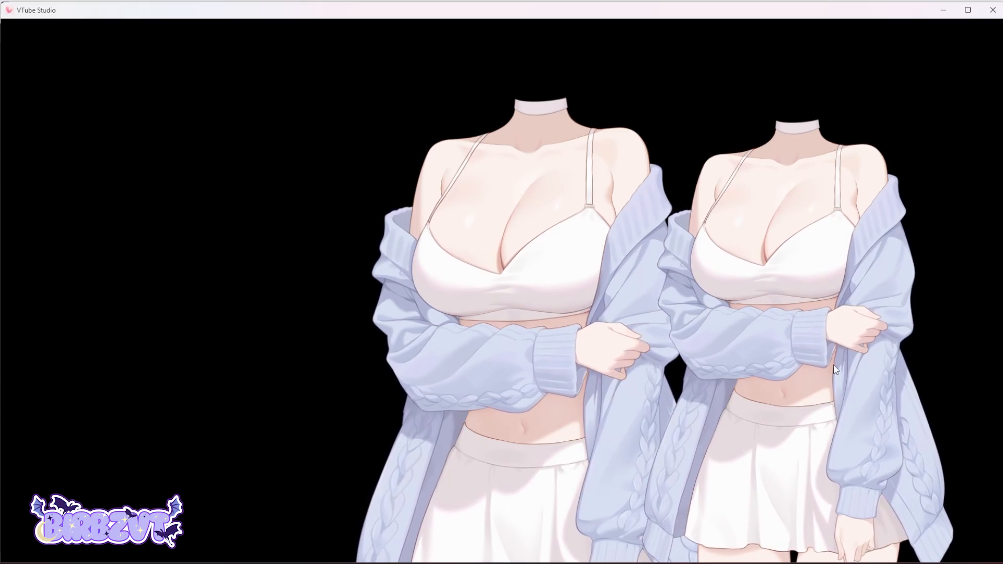
double_click(335, 193)
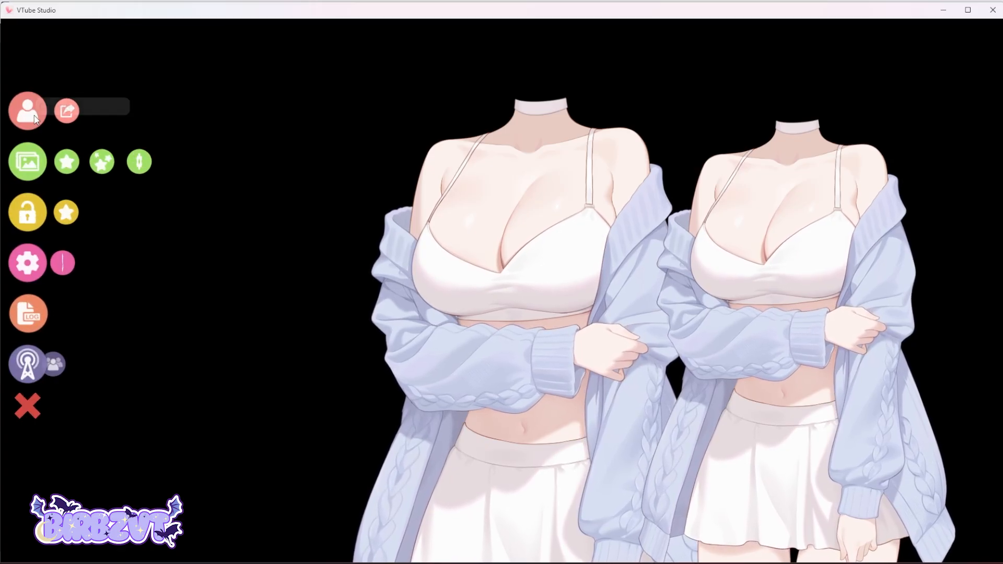
click(35, 117)
scroll(410, 493, down, 4)
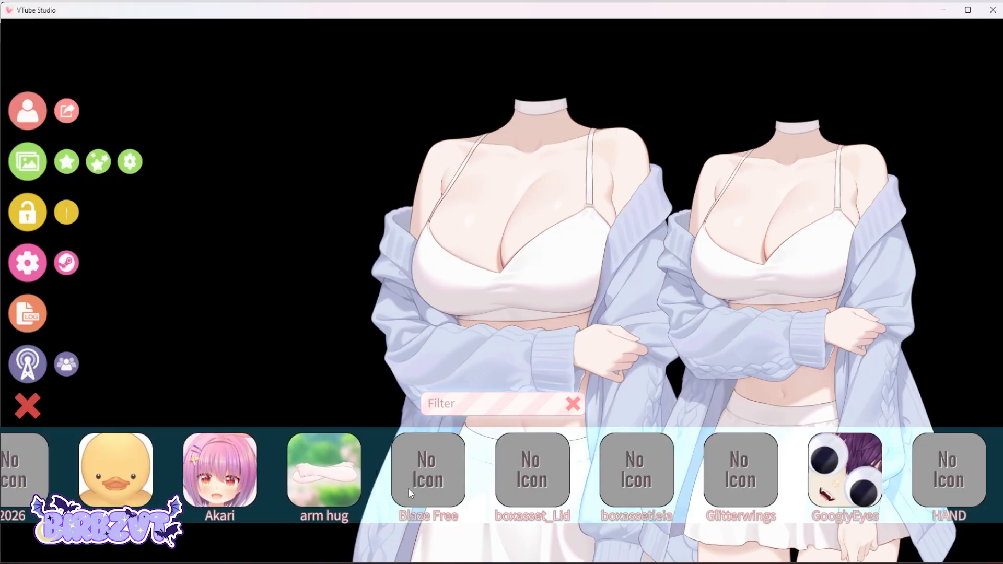
scroll(410, 493, down, 5)
click(783, 470)
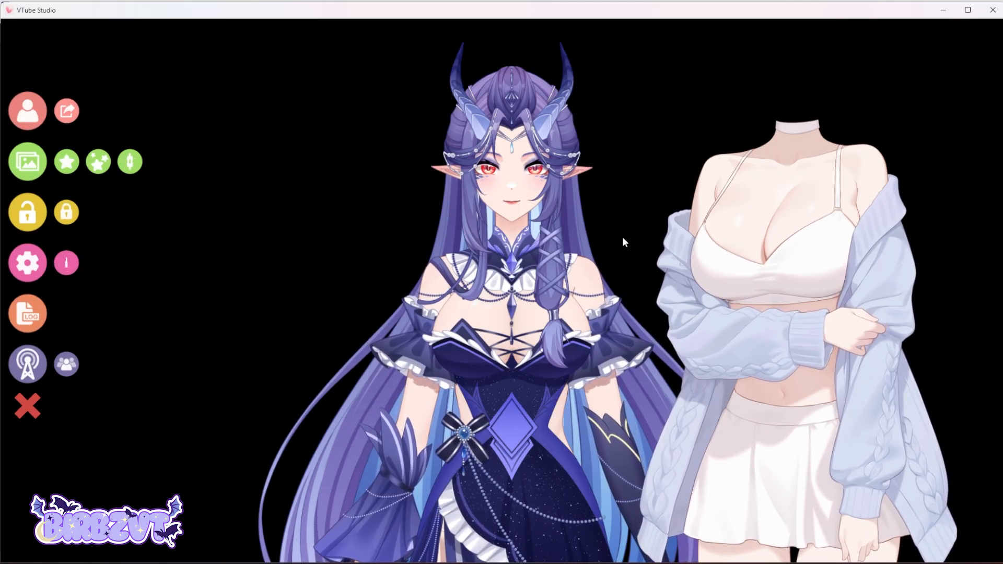
Drag the outfit item off the scene to remove it.
drag(745, 225, 963, 528)
scroll(560, 356, up, 3)
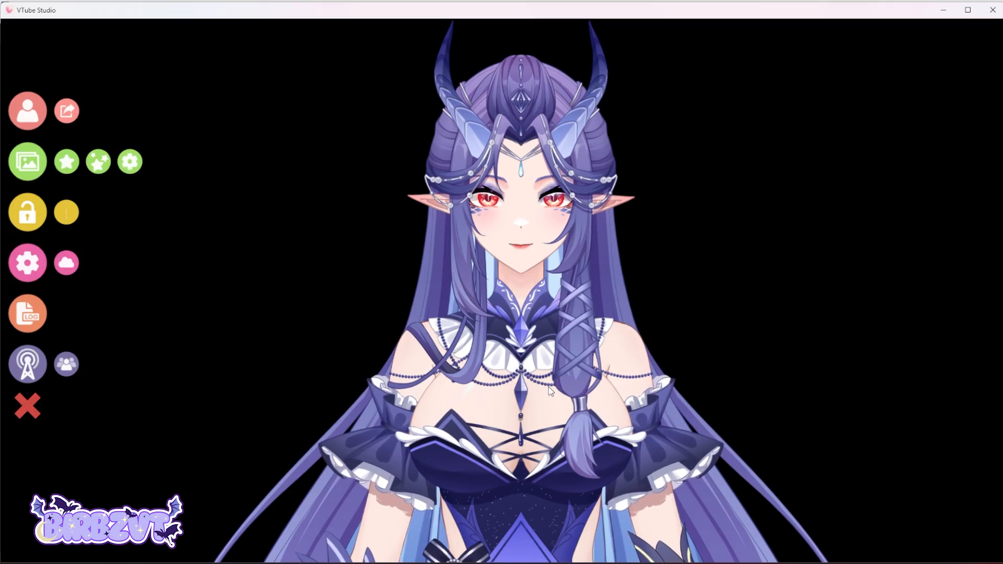
Add a new hotkey with the ArtMesh Color Preset action and record its current settings.
click(25, 275)
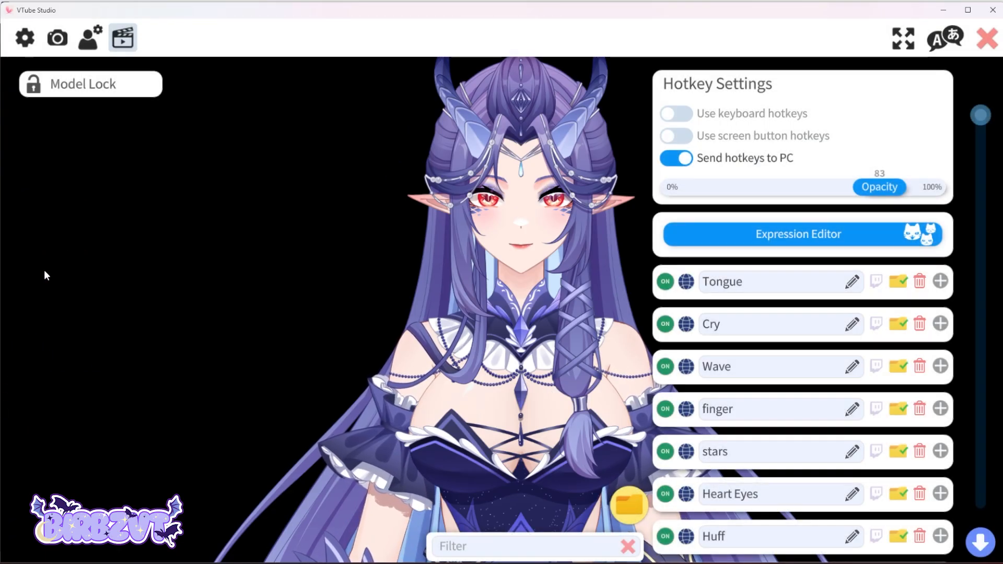
drag(991, 125, 977, 505)
click(802, 526)
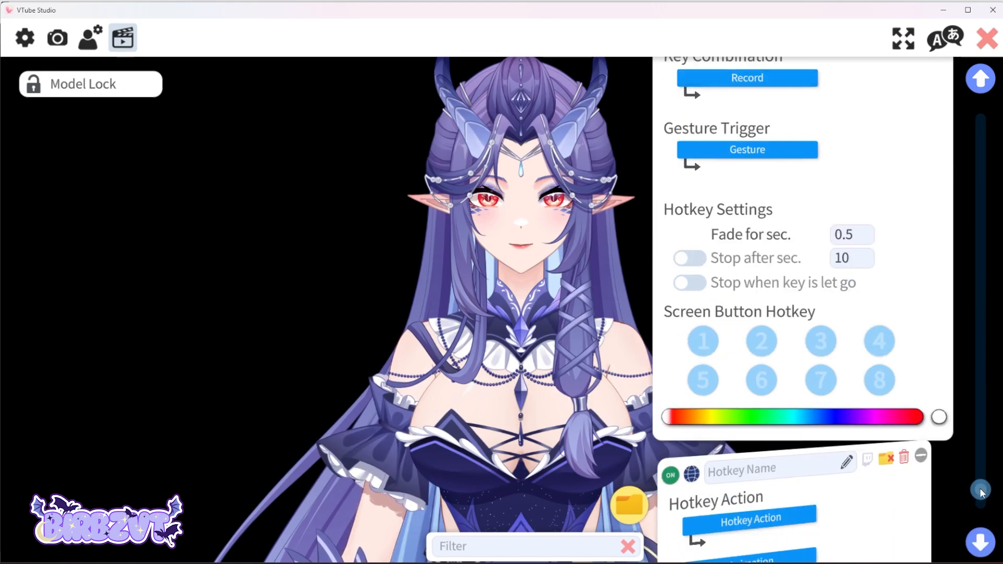
click(738, 136)
scroll(411, 319, down, 10)
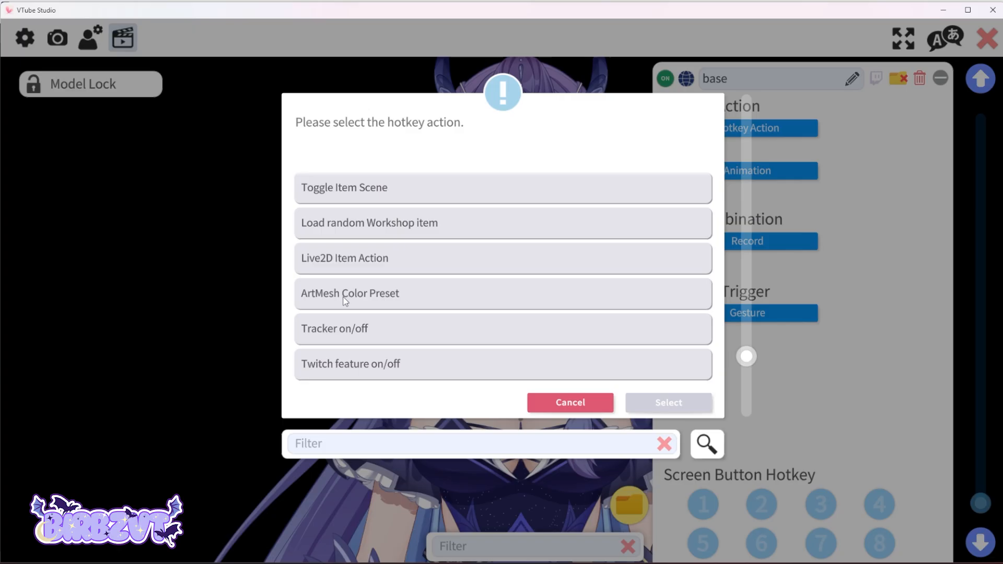
click(344, 299)
click(667, 403)
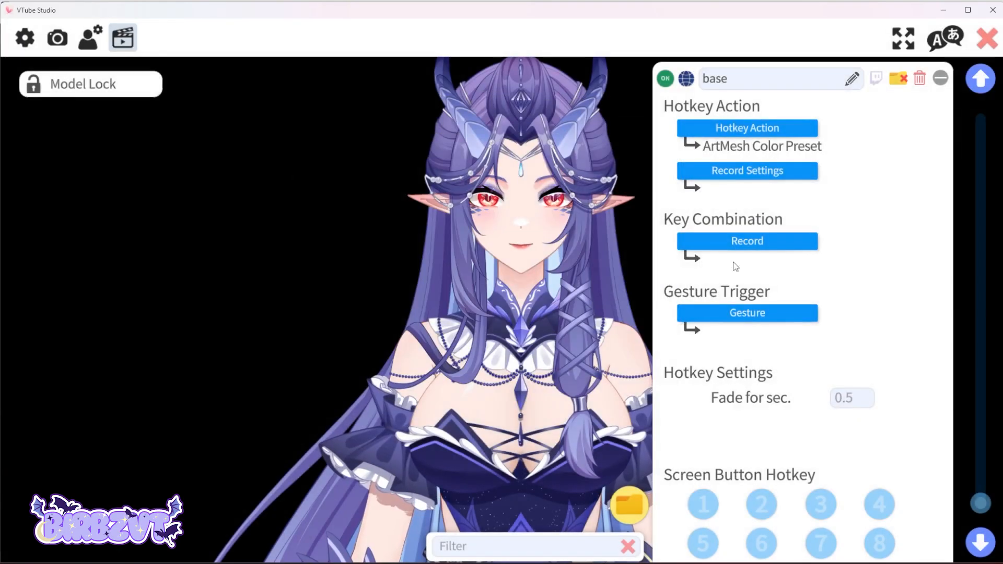
click(762, 176)
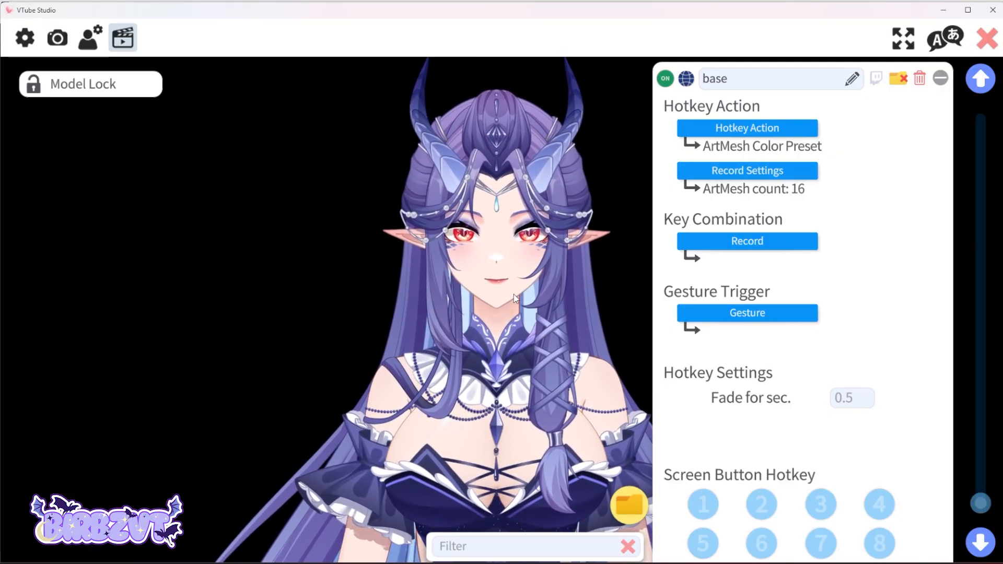
Open the model's multiply/screen color customization for ArtMeshes.
click(89, 39)
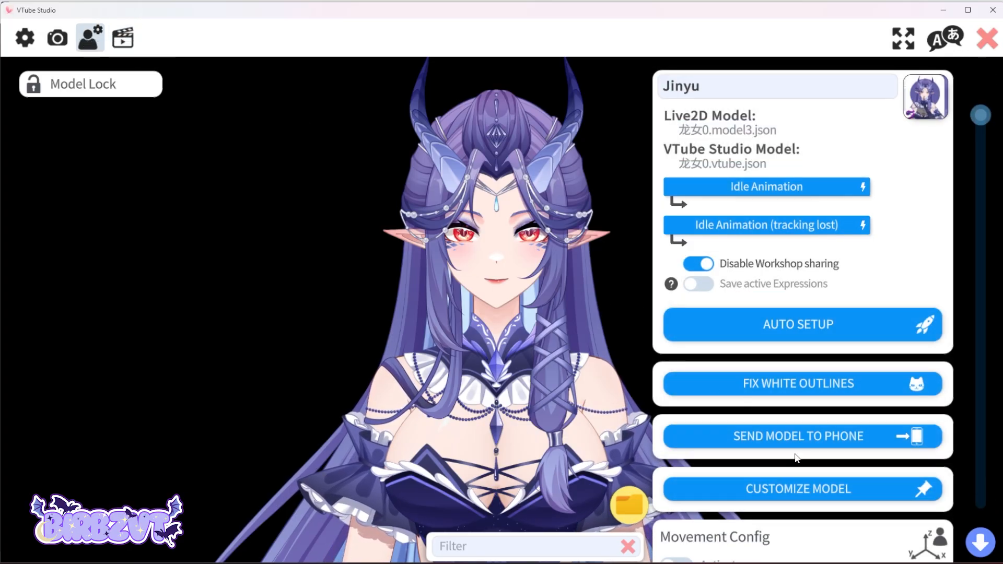
click(818, 494)
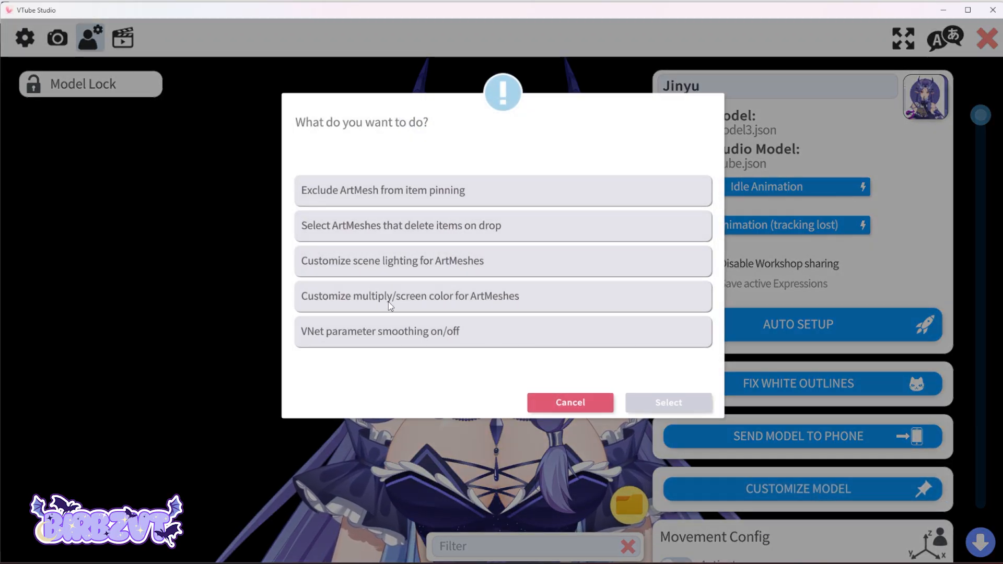
click(449, 302)
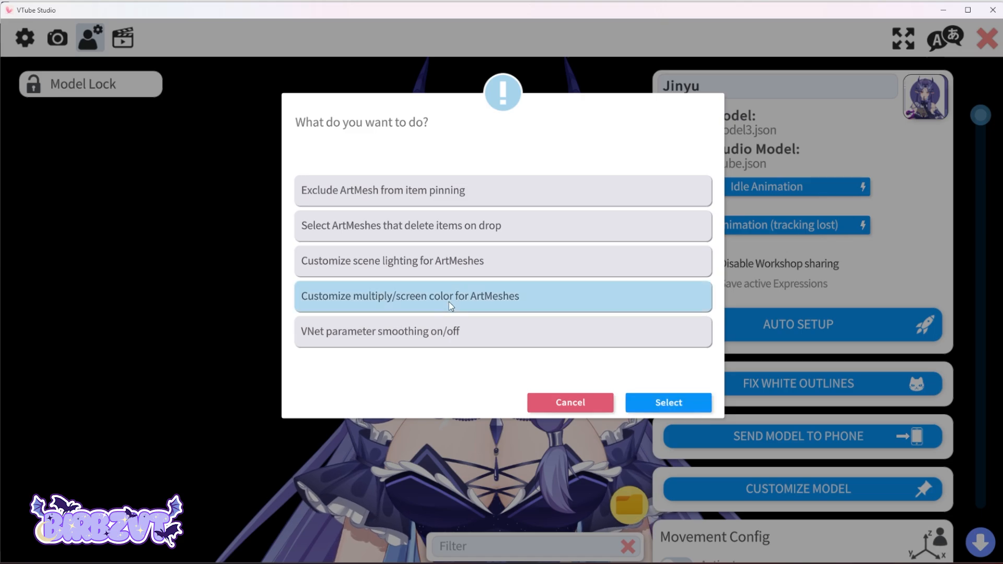
click(673, 403)
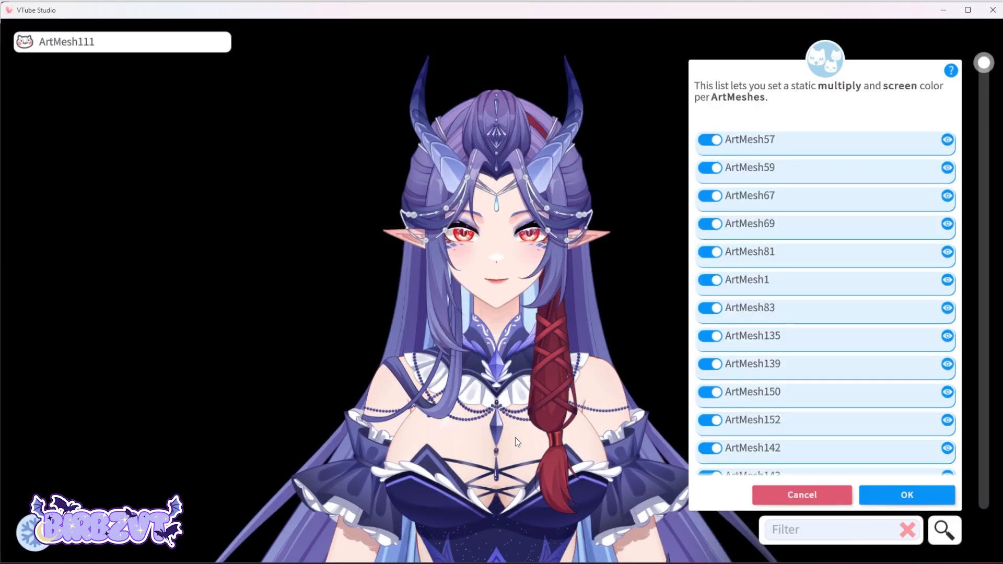
Select the ArtMeshes of the model's stockinged leg near the feet.
drag(516, 517, 488, 365)
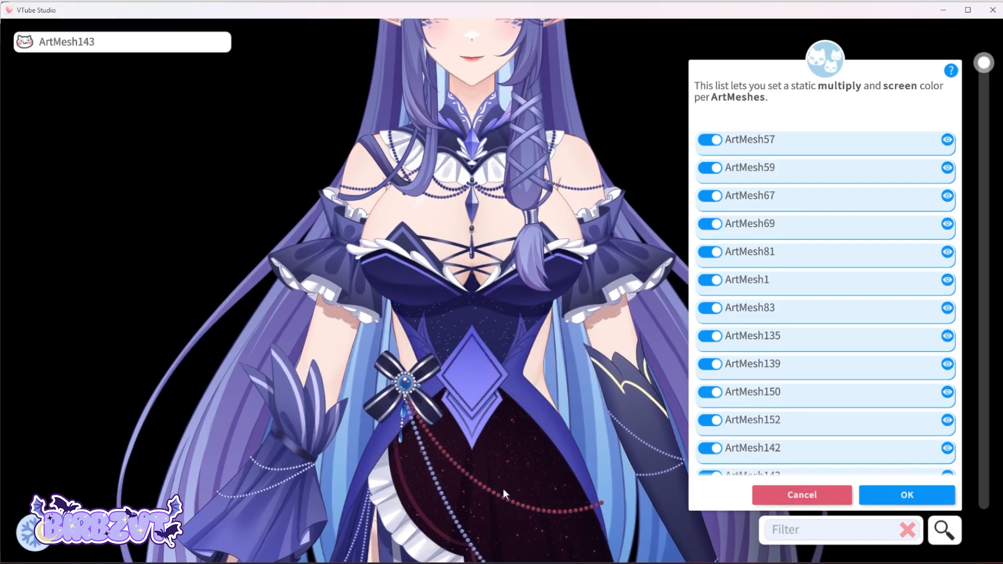
drag(503, 491, 478, 393)
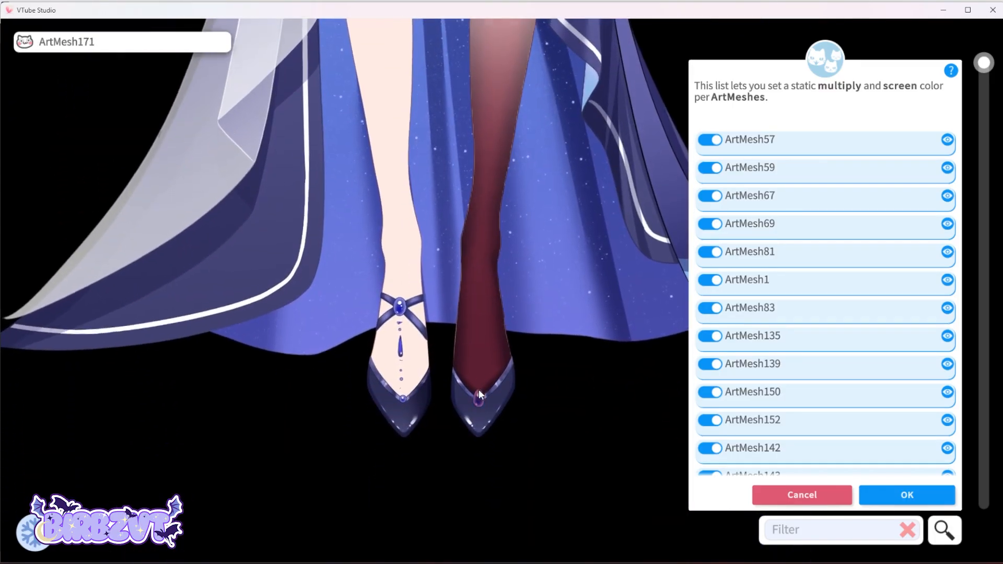
scroll(504, 389, up, 4)
drag(508, 504, 504, 299)
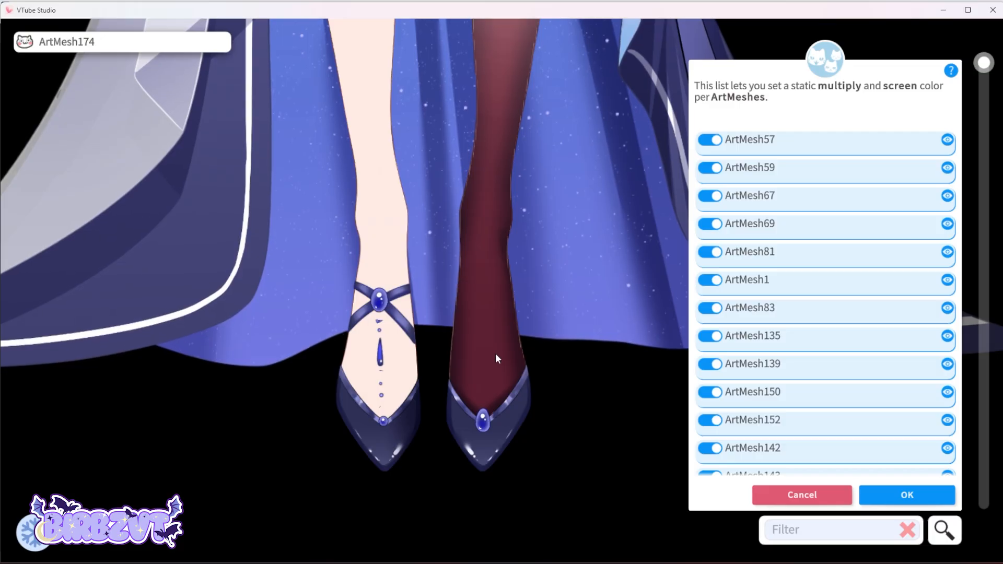
click(493, 344)
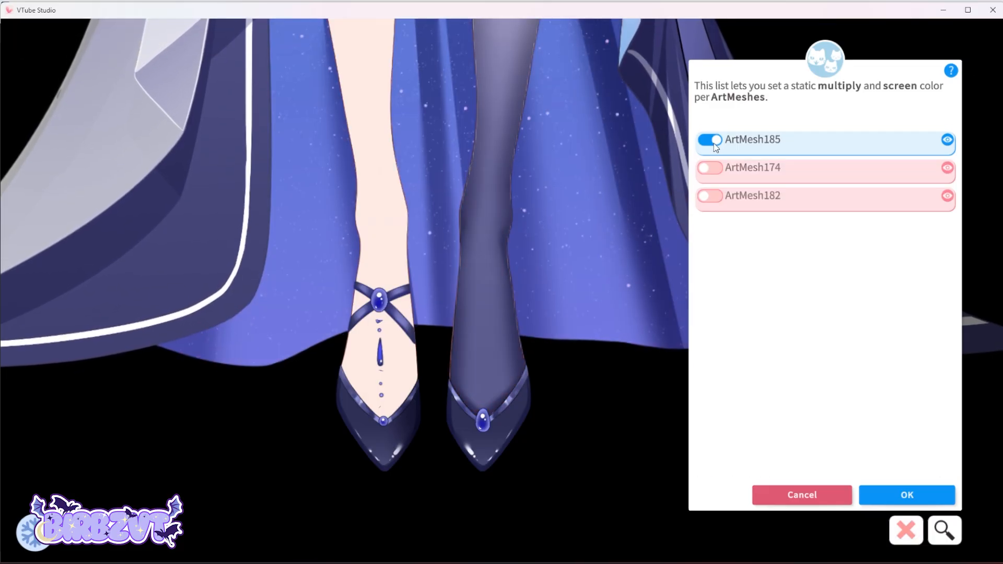
Enable ArtMesh185 and set its multiply color alpha to zero.
click(715, 147)
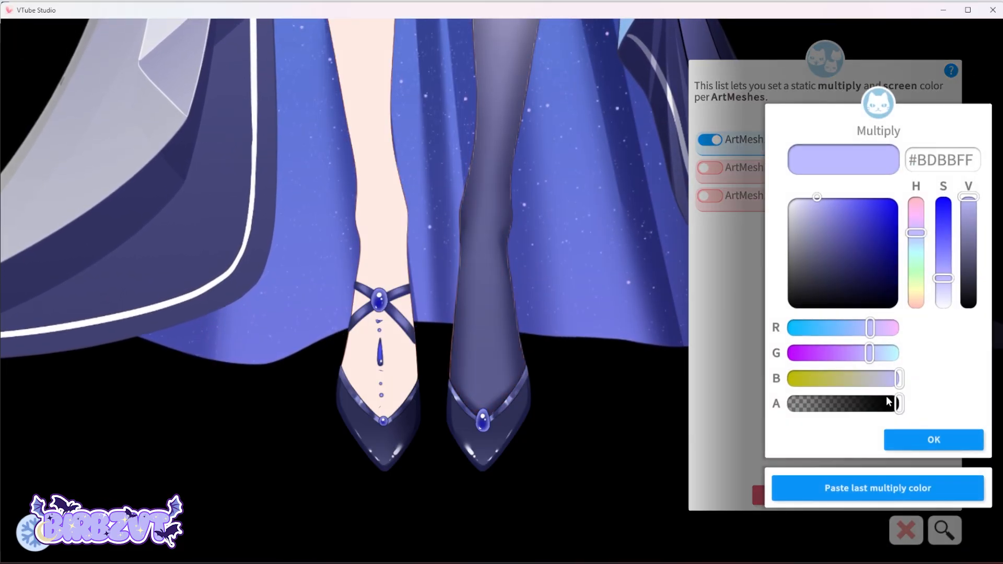
drag(887, 400, 754, 403)
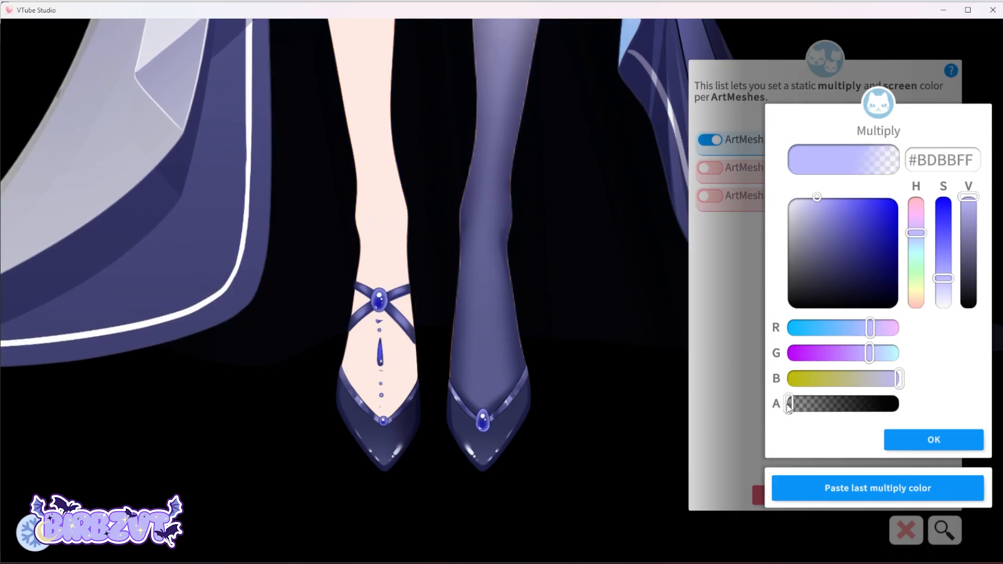
click(935, 445)
click(935, 444)
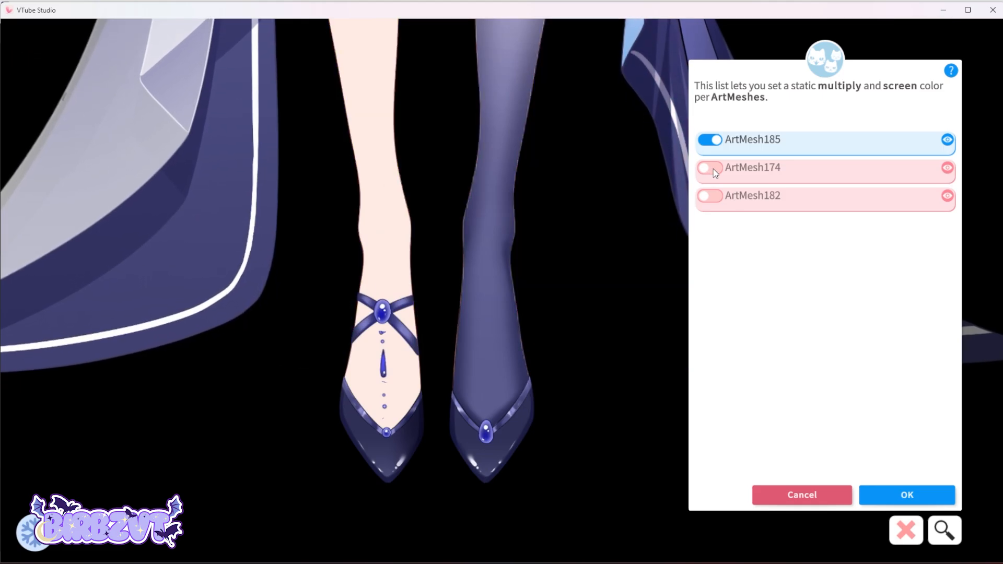
Enable ArtMesh174 and paste the last multiply color into it.
click(713, 169)
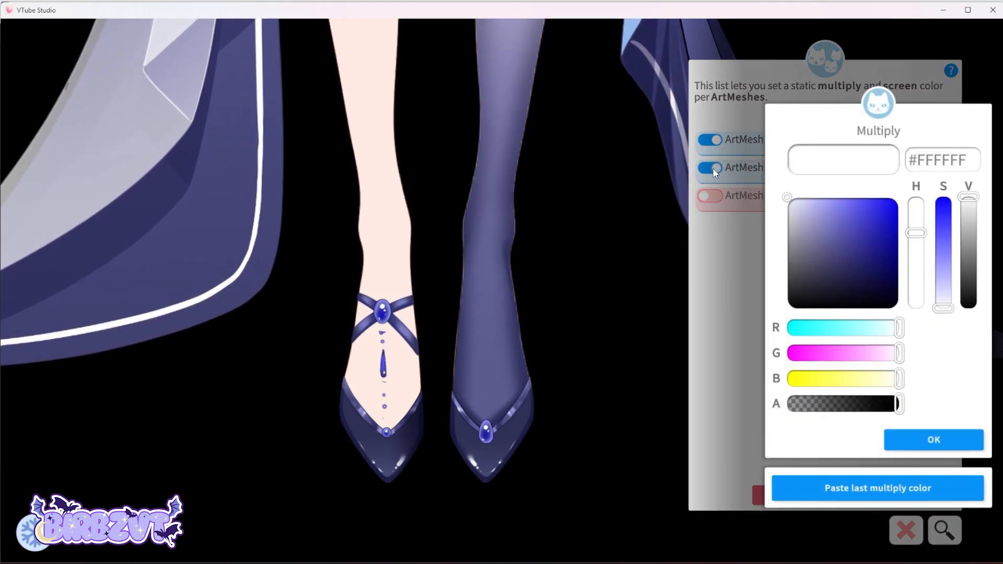
click(864, 497)
click(941, 444)
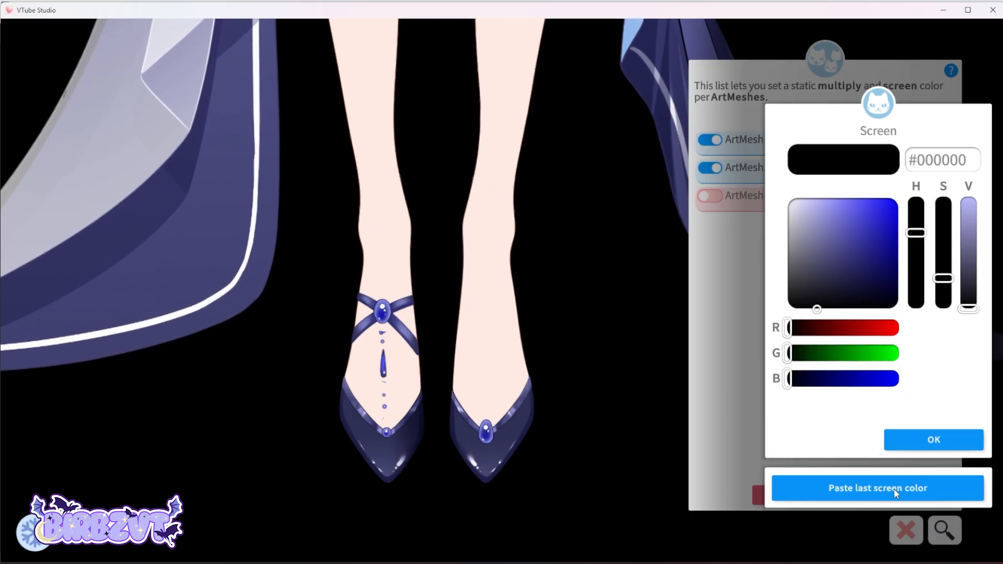
click(935, 439)
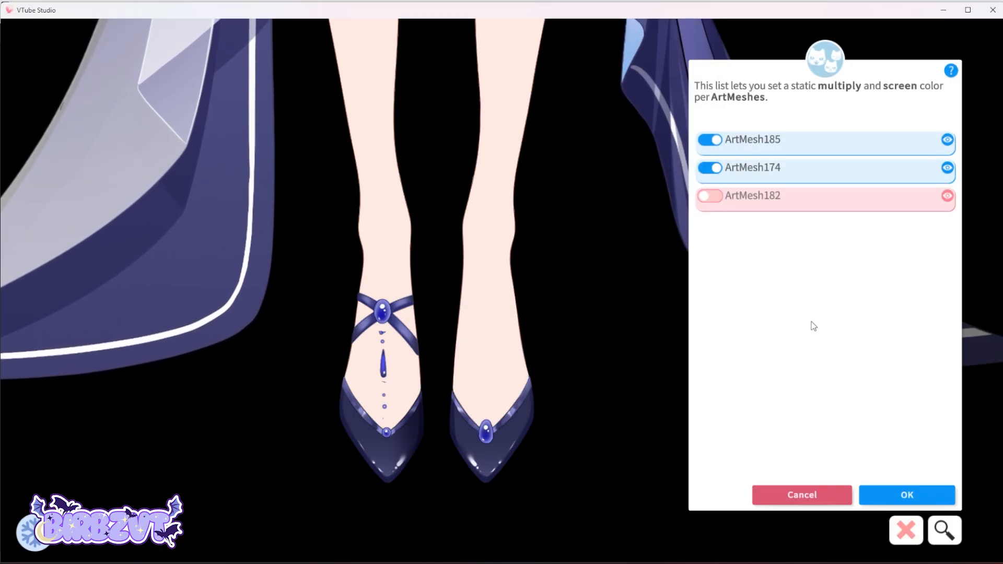
Enable ArtMesh182 and paste the last multiply color into it.
click(712, 198)
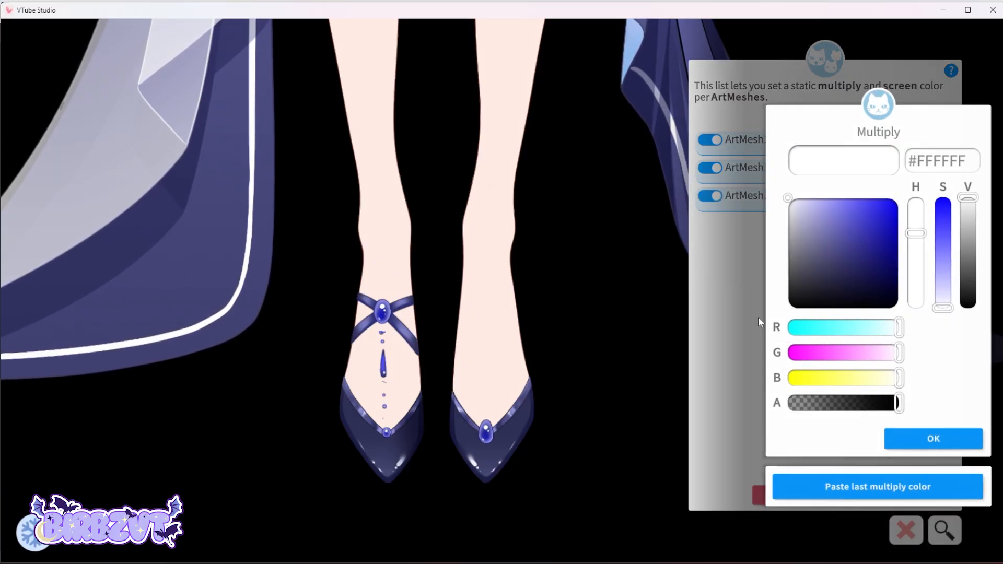
click(882, 485)
click(911, 436)
click(911, 436)
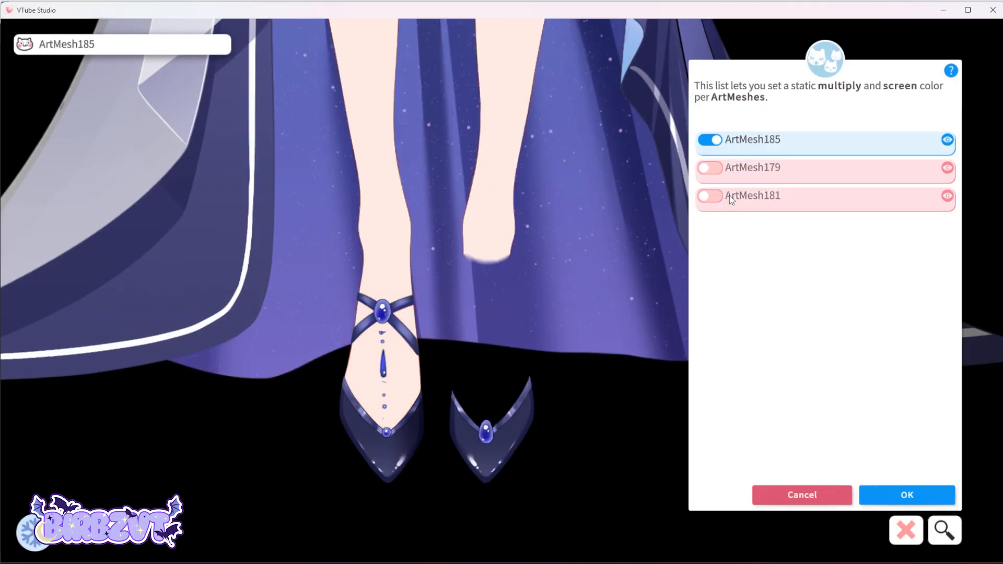
Enable another stockinged-leg ArtMesh in the list and paste the last multiply color into it.
click(729, 196)
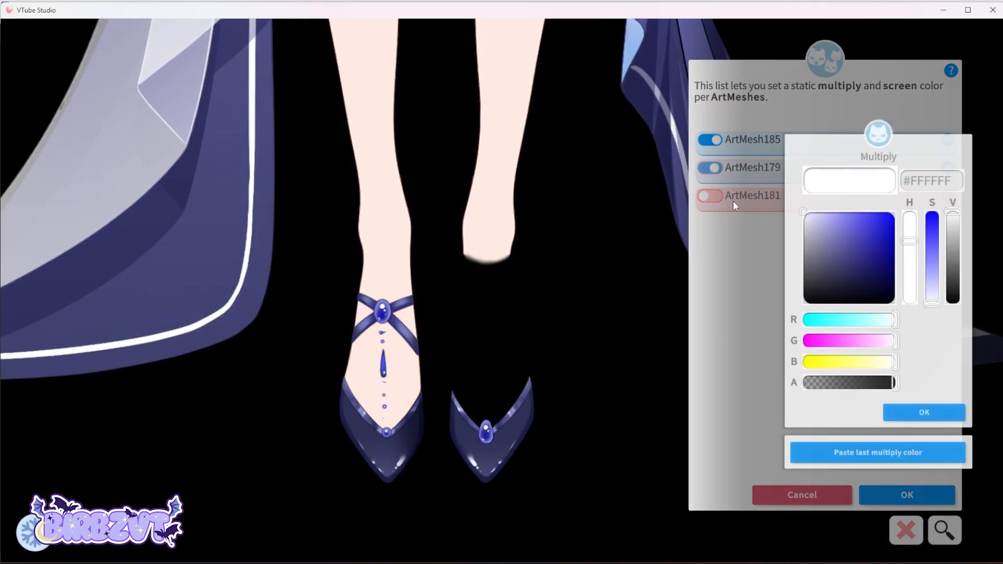
click(857, 489)
click(940, 442)
click(944, 448)
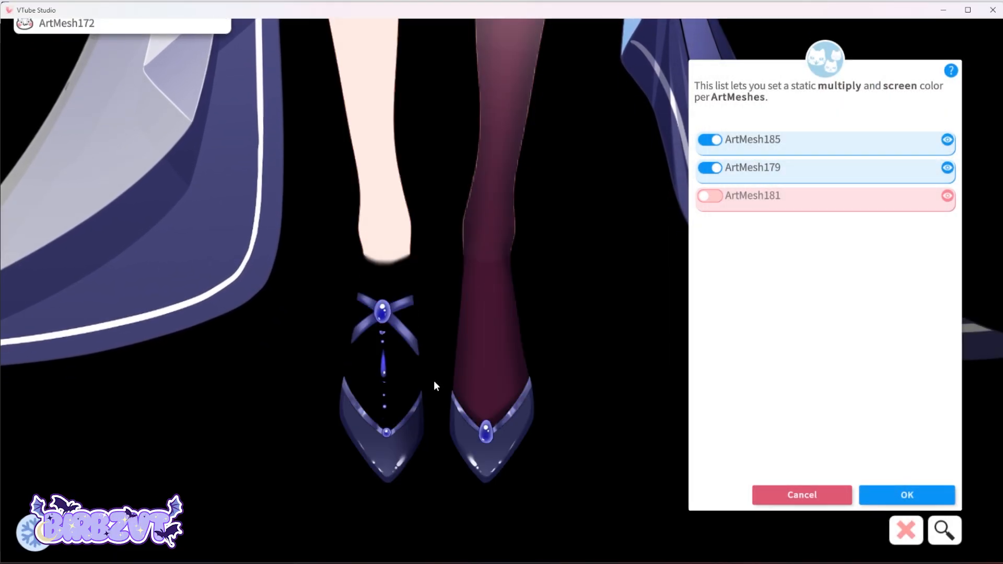
Select the other stockinged leg on the model, enable its ArtMesh and paste the last multiply color.
click(381, 314)
click(710, 172)
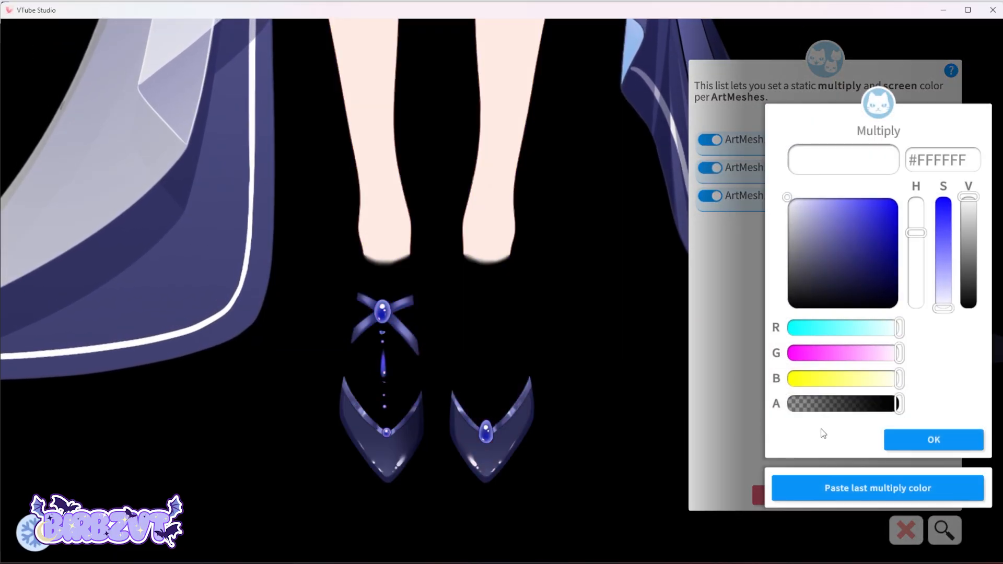
click(863, 499)
click(932, 435)
click(932, 435)
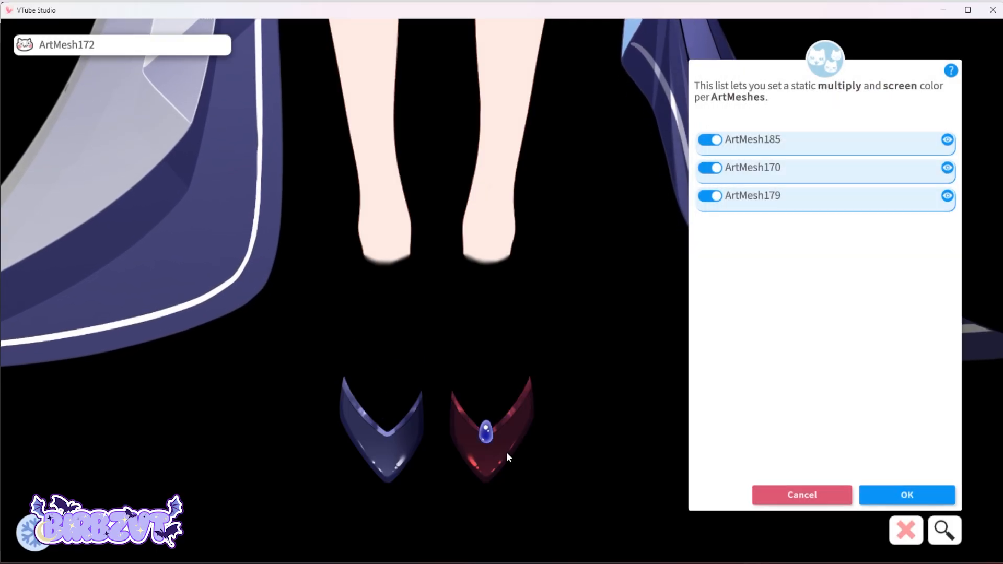
Select the right shoe on the model, enable its ArtMesh and paste the last multiply color.
click(506, 452)
click(711, 140)
click(878, 483)
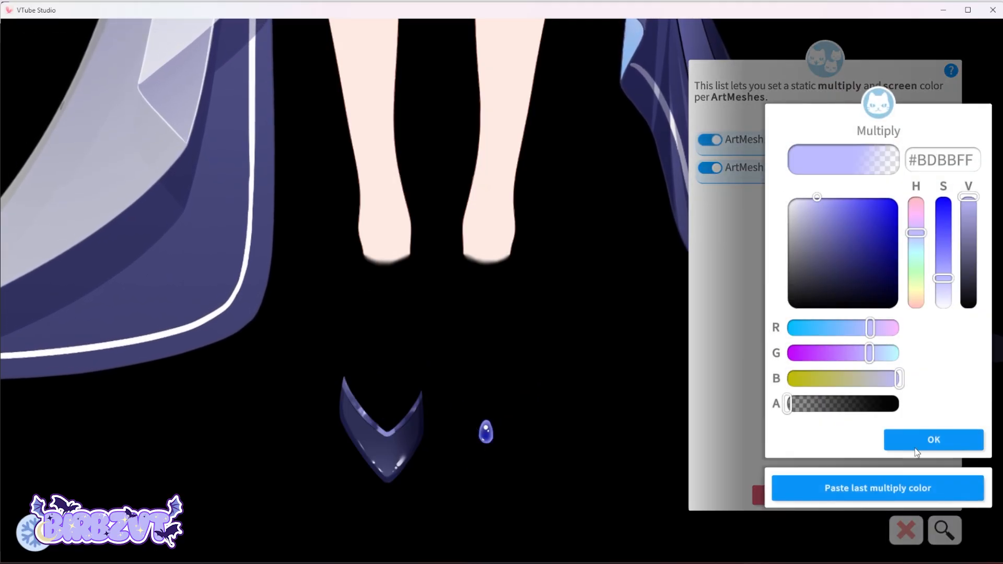
click(920, 438)
click(917, 443)
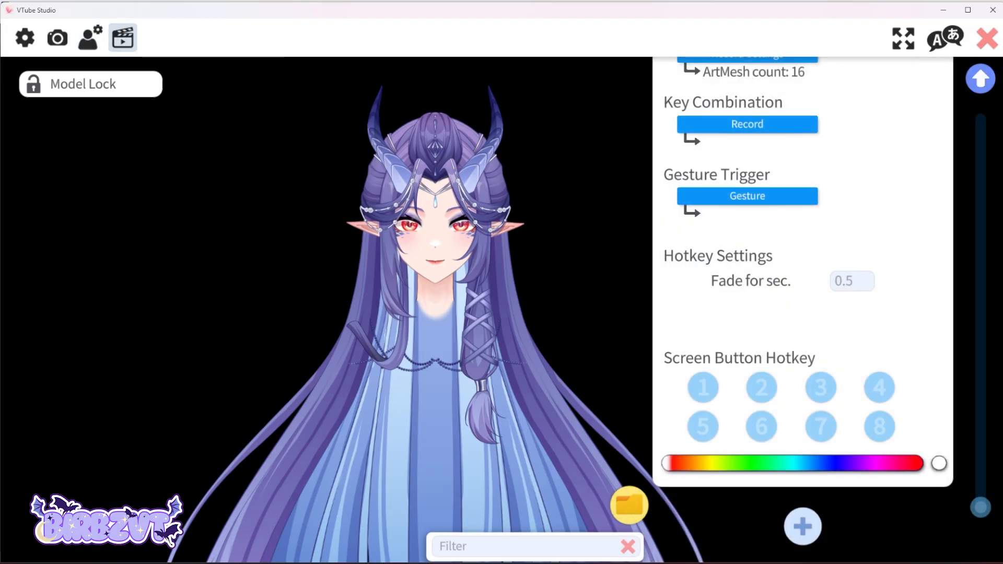
Add a new hotkey with the ArtMesh Color Preset action and record the current color settings into it.
click(799, 529)
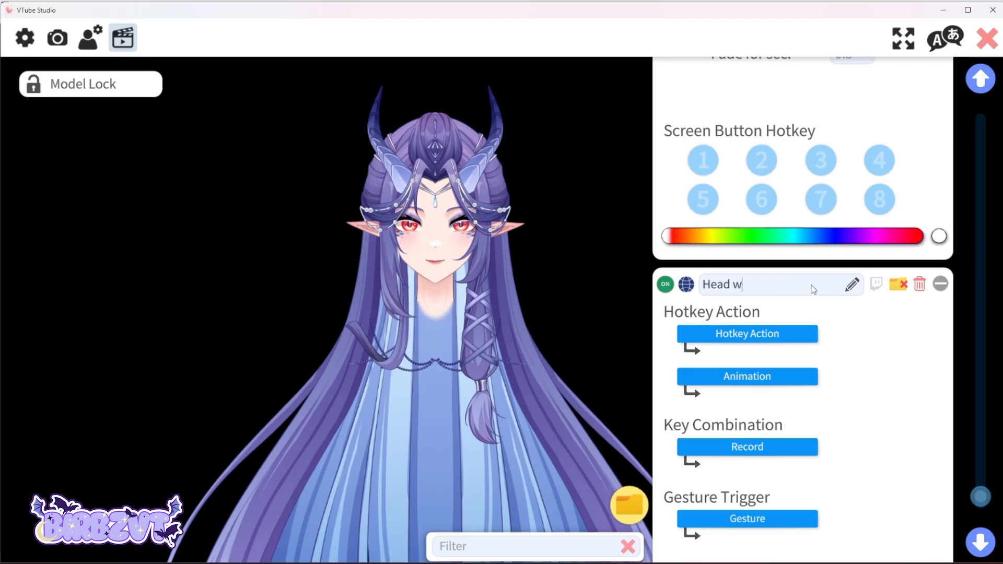
click(747, 334)
scroll(422, 309, down, 10)
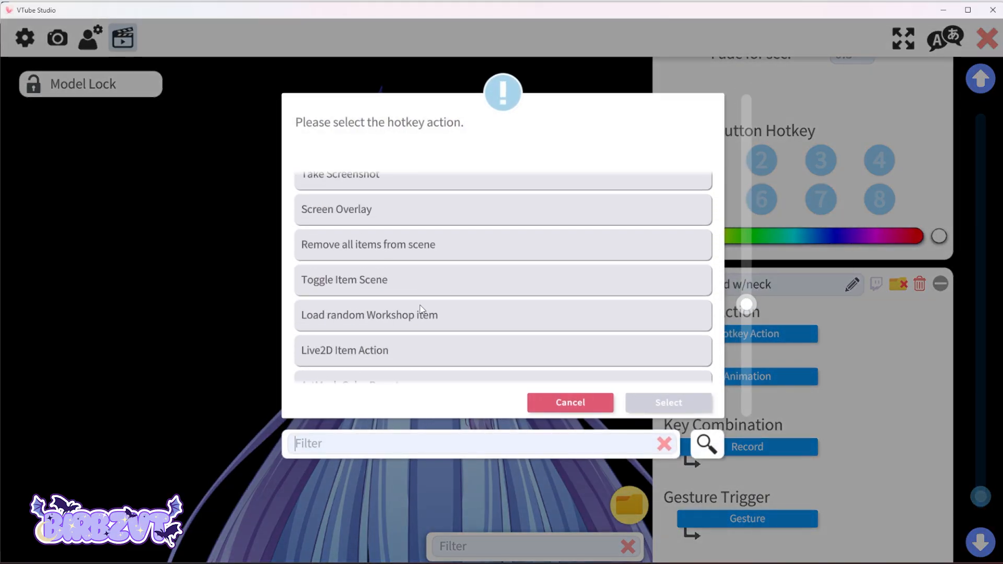
scroll(422, 308, down, 3)
click(329, 298)
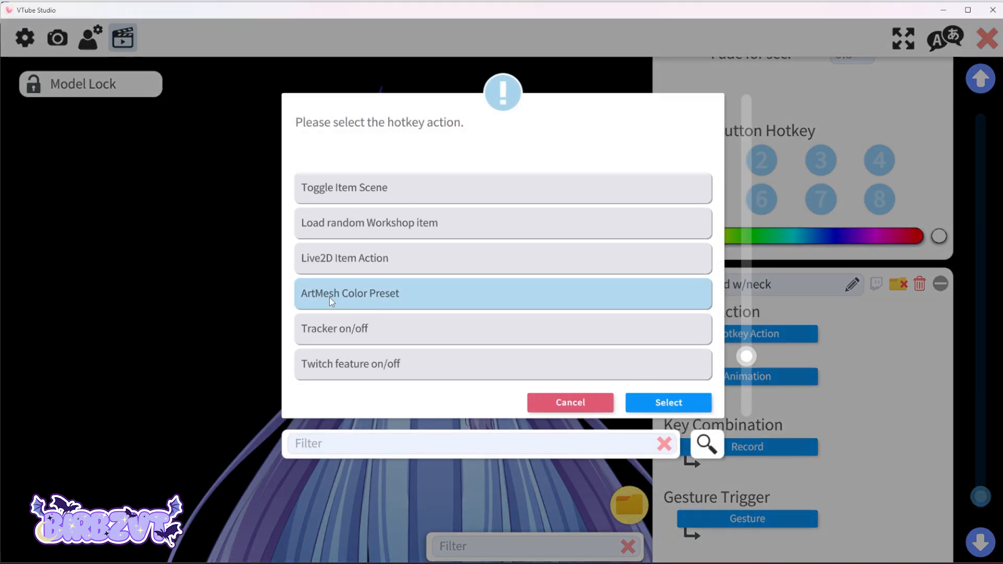
click(677, 402)
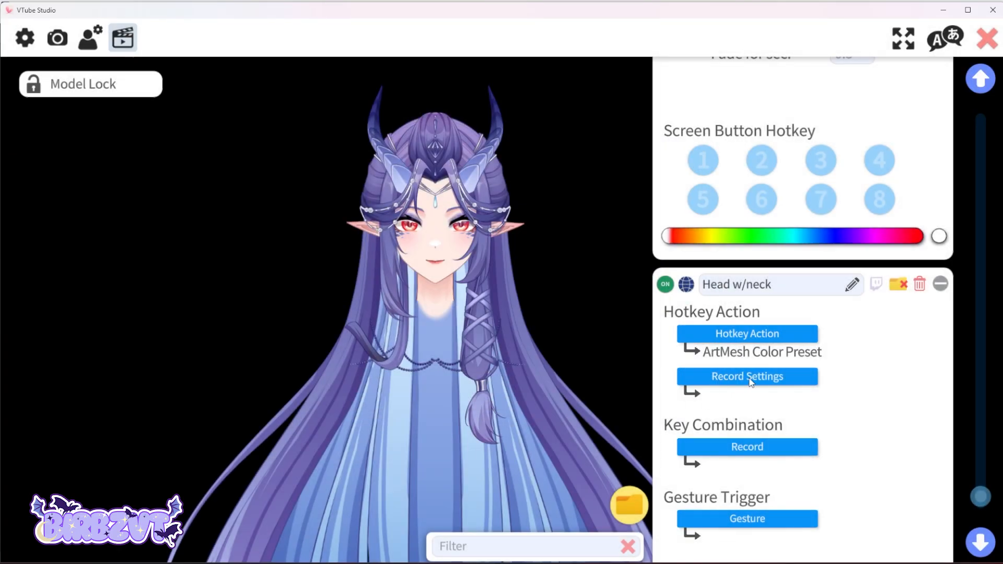
click(752, 383)
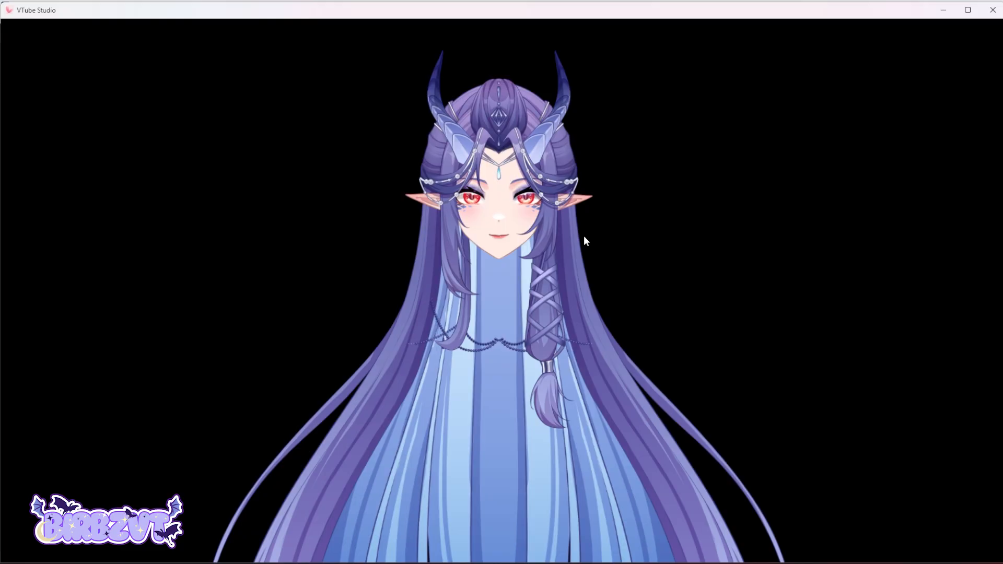
Load the 抚心 Live2D item into the scene with default item settings.
double_click(621, 252)
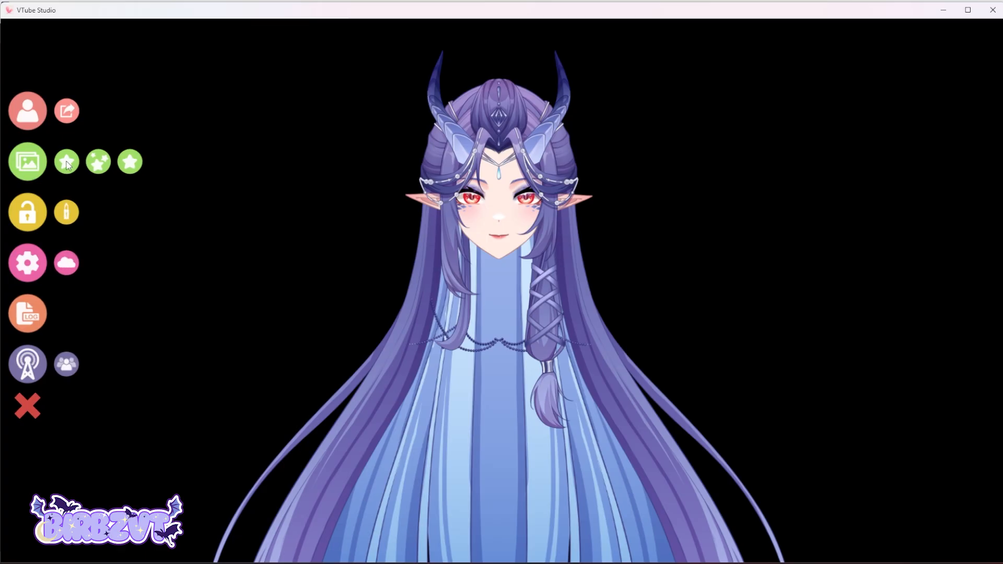
click(66, 163)
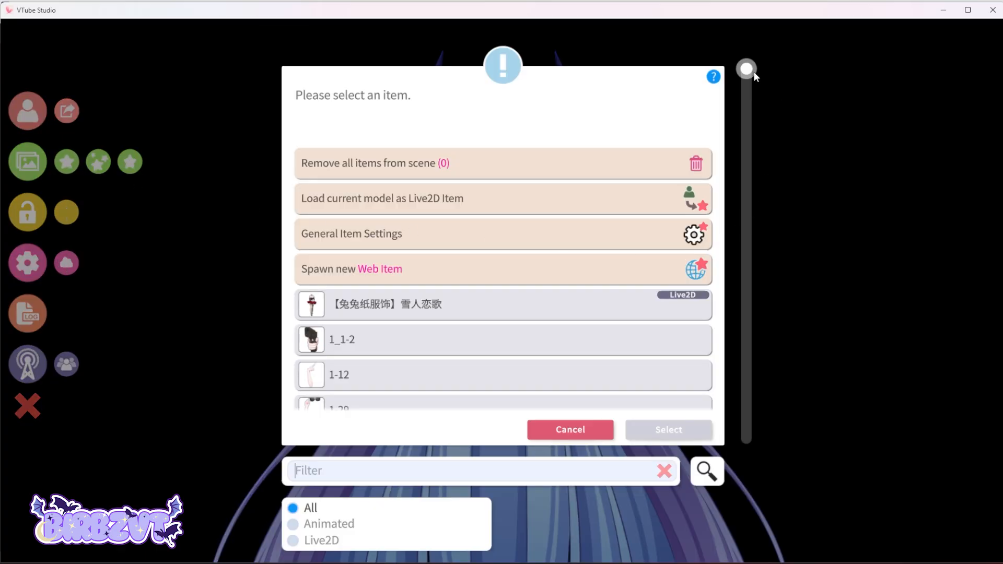
drag(754, 76, 730, 441)
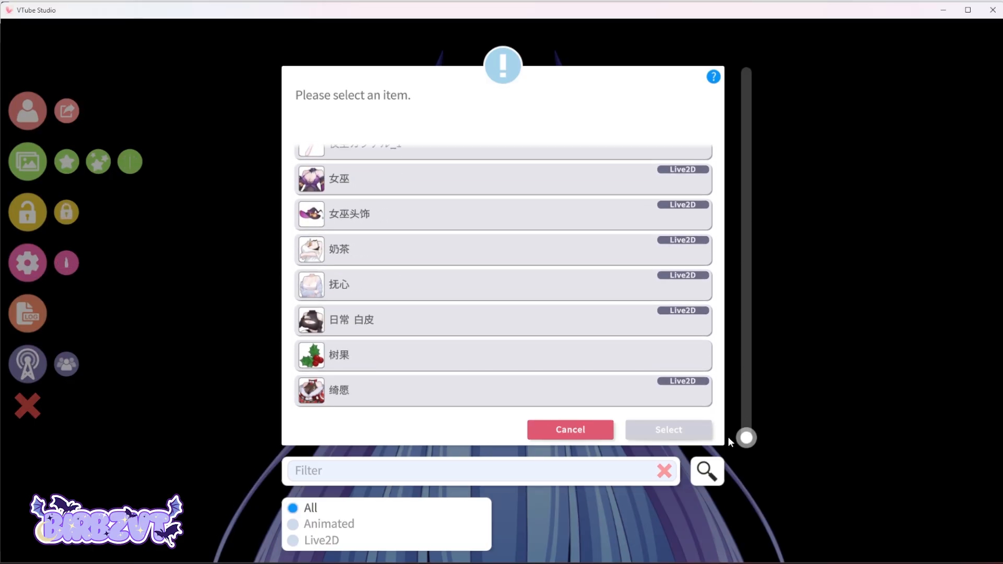
click(452, 294)
click(684, 430)
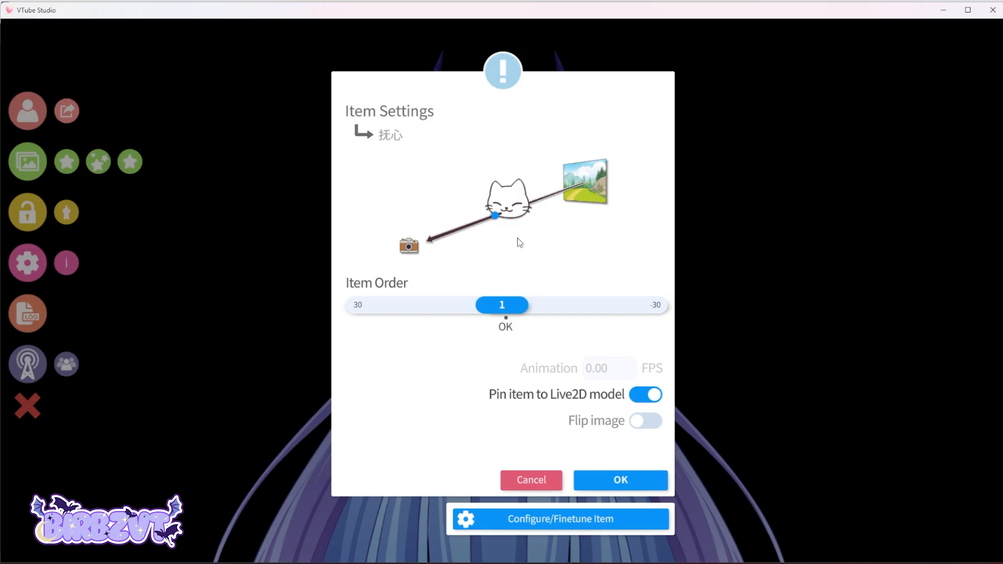
click(635, 481)
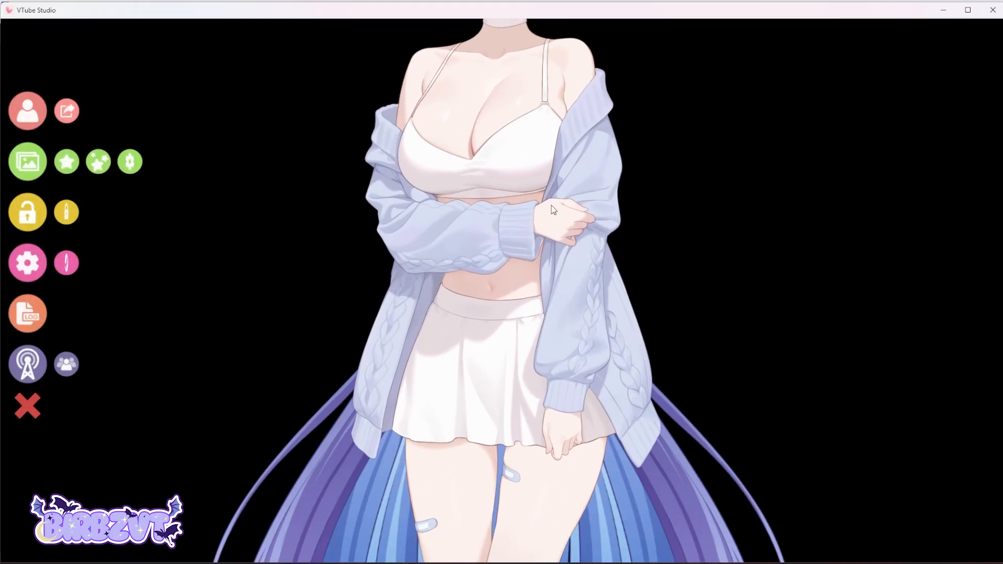
Shrink the 抚心 item and move it beside the model.
drag(518, 115, 633, 201)
scroll(633, 201, down, 3)
scroll(632, 201, down, 2)
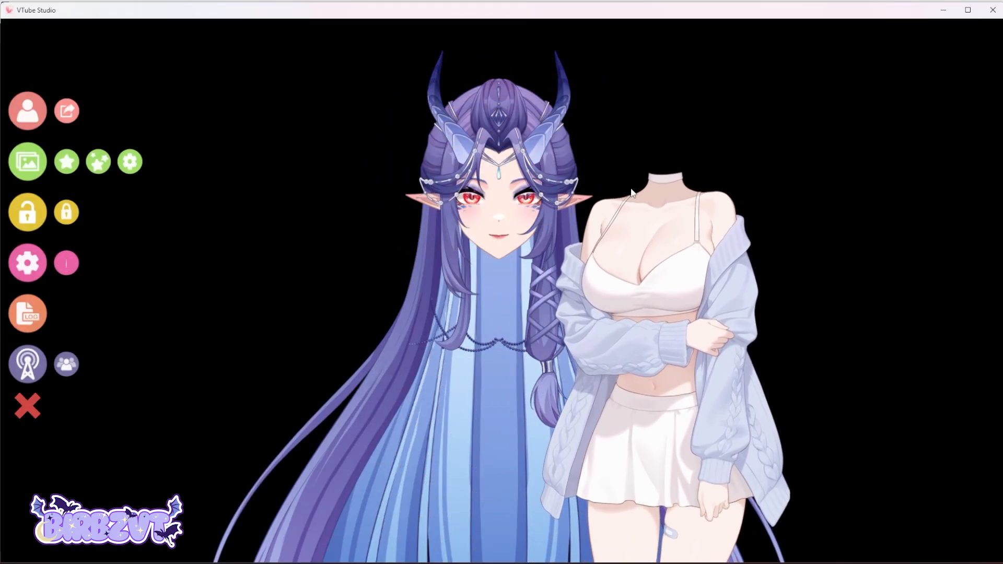
drag(670, 268, 693, 286)
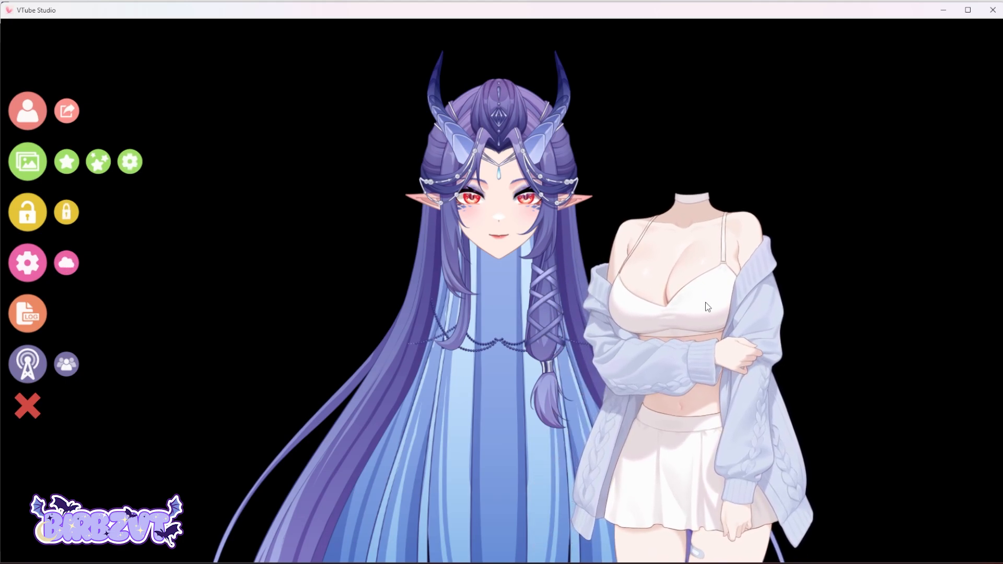
Turn on the item's 脖子 expression and enable Remember Expressions in its item settings.
double_click(671, 256)
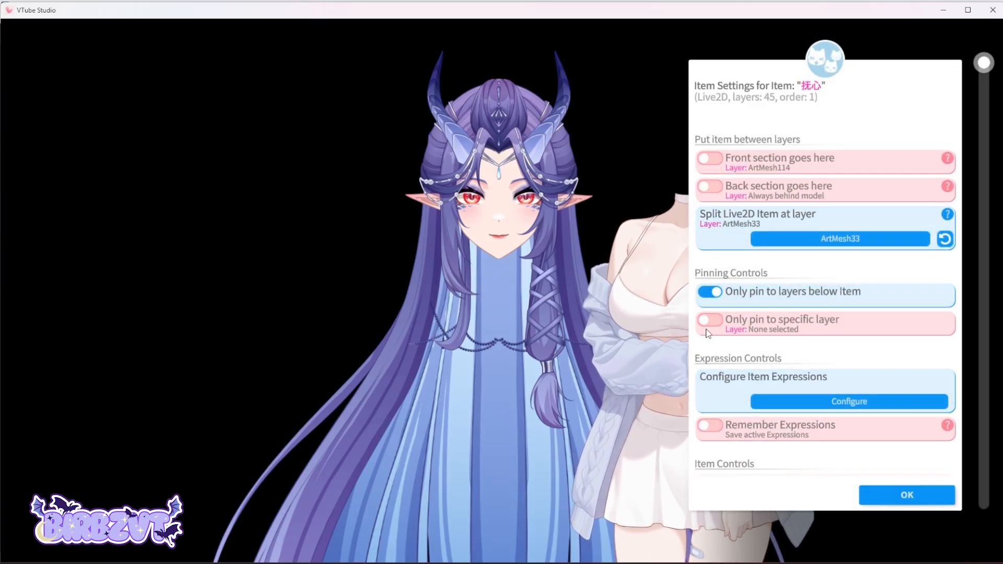
click(844, 403)
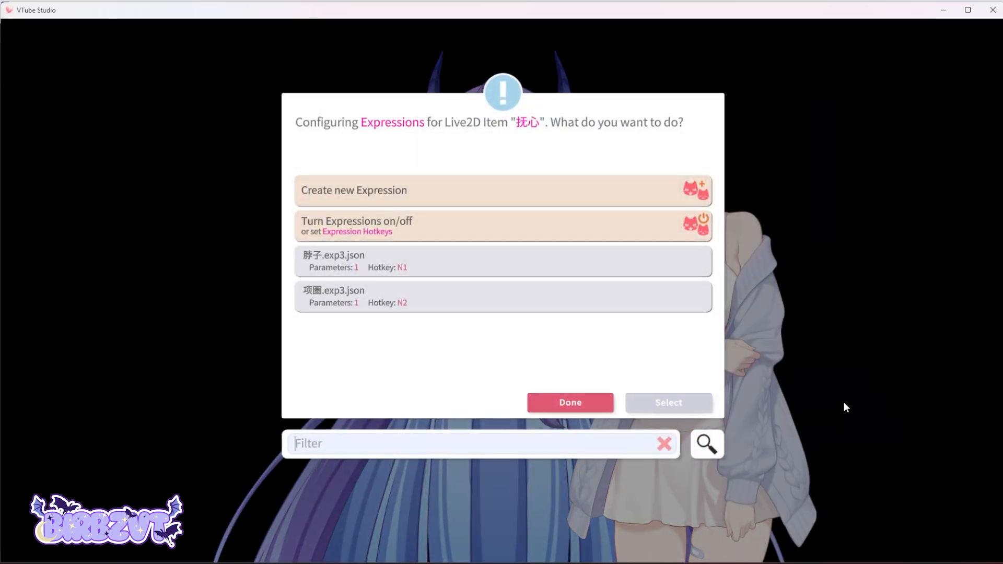
click(378, 229)
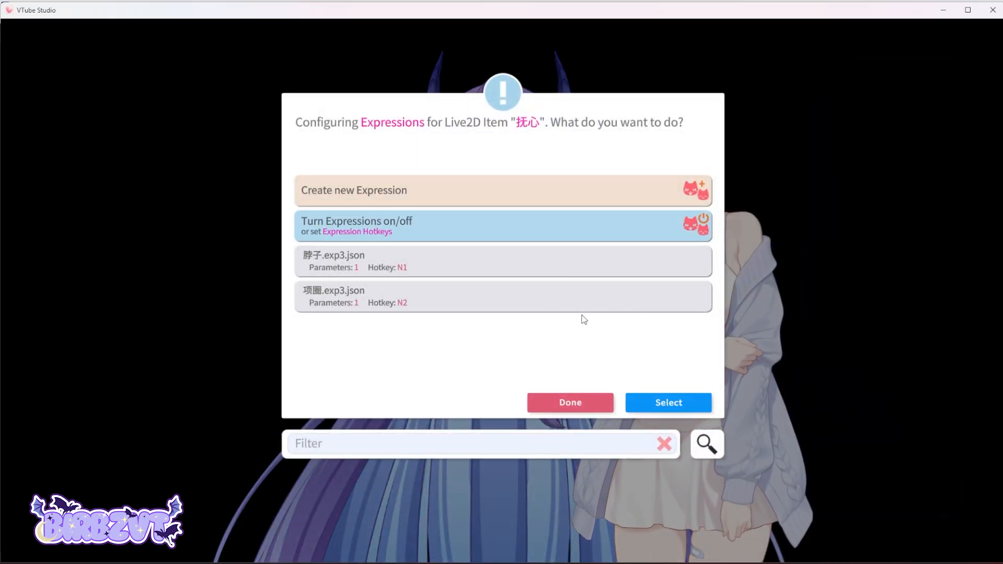
click(671, 402)
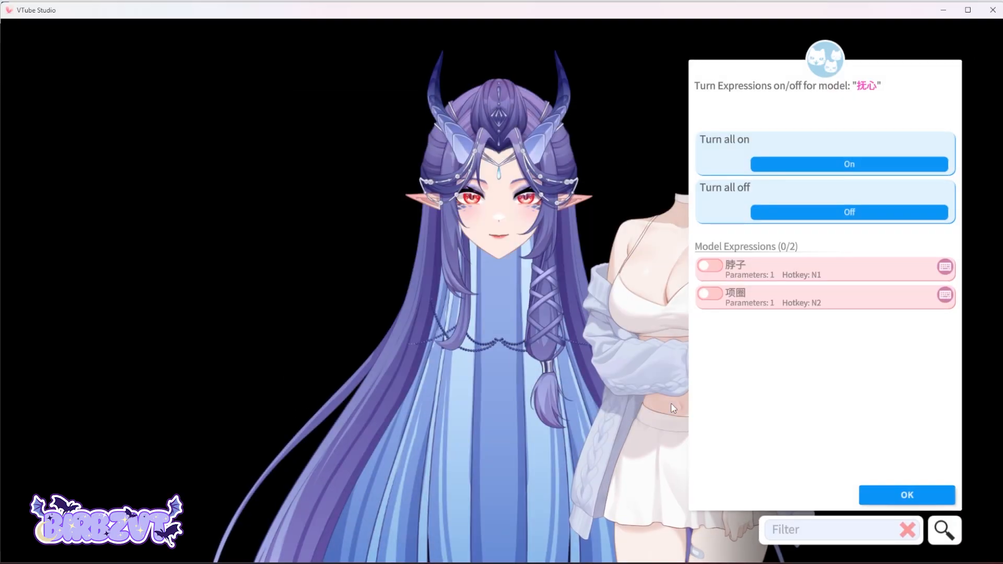
click(710, 267)
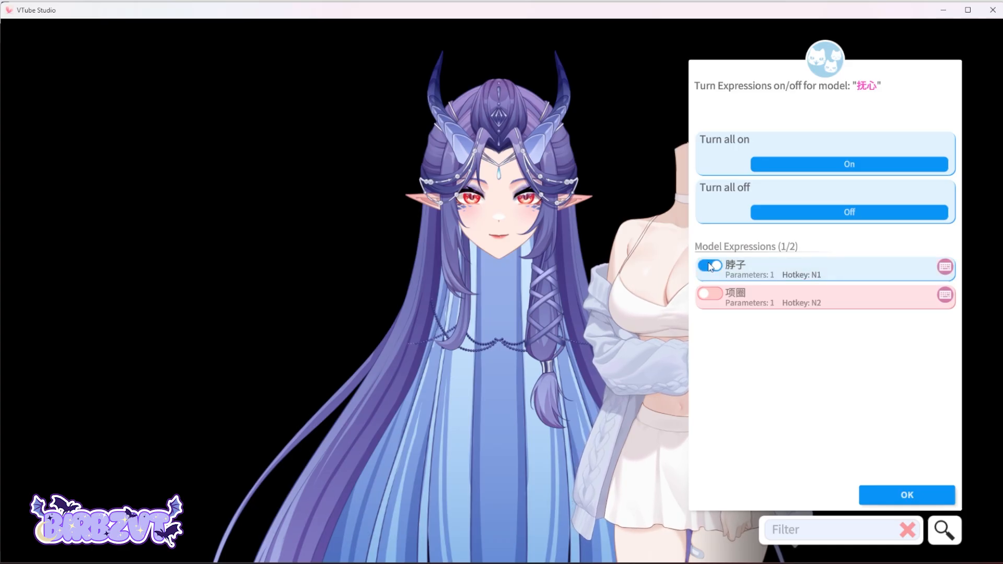
click(893, 491)
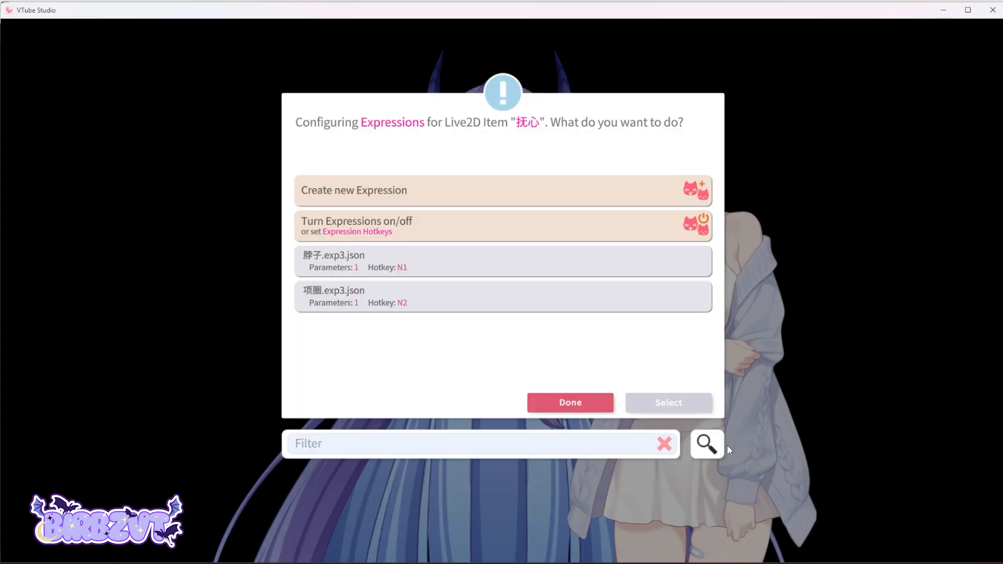
click(576, 403)
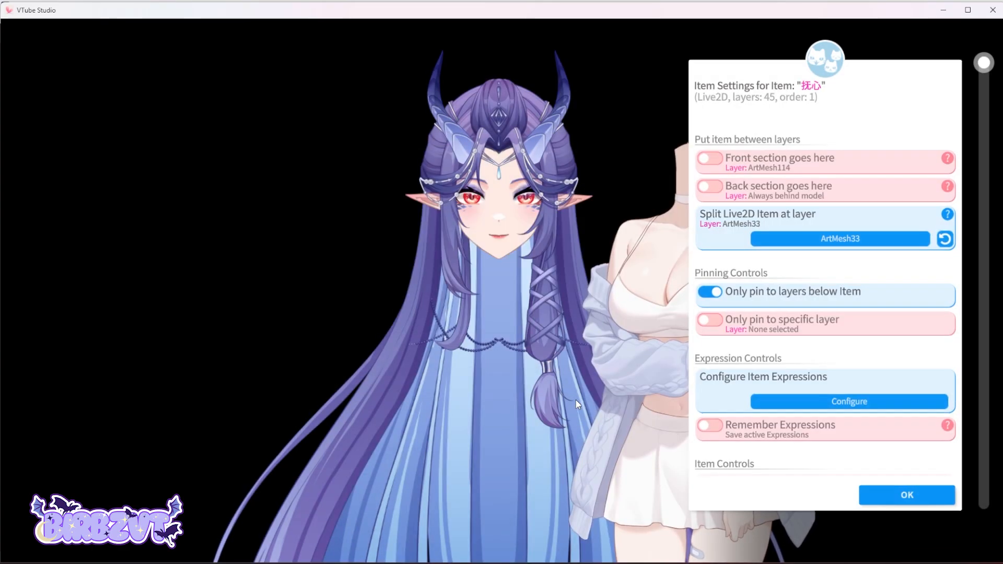
click(710, 426)
Place the item over the model's body and set its front section layer to ArtMesh114.
drag(656, 293, 513, 345)
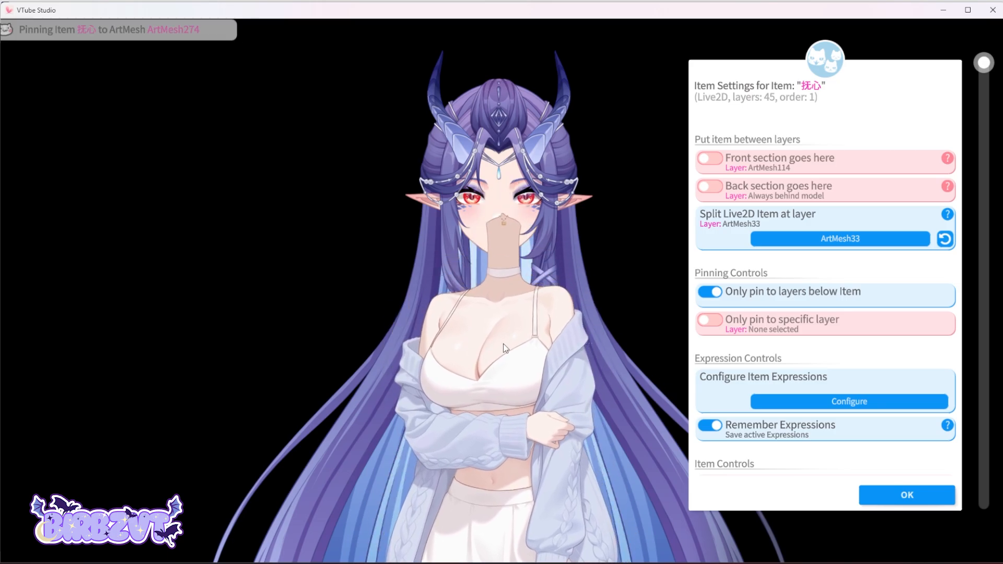
click(710, 159)
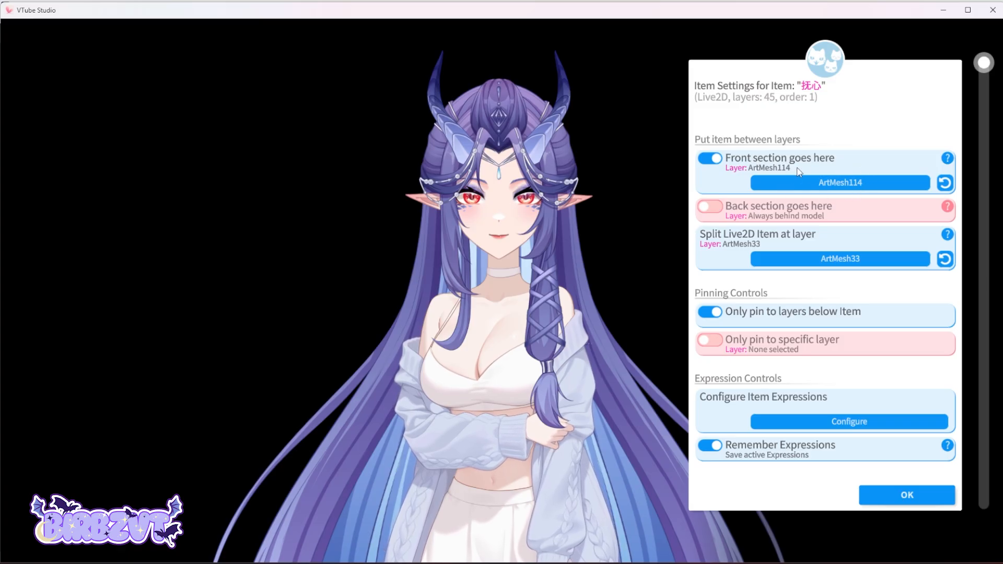
click(864, 184)
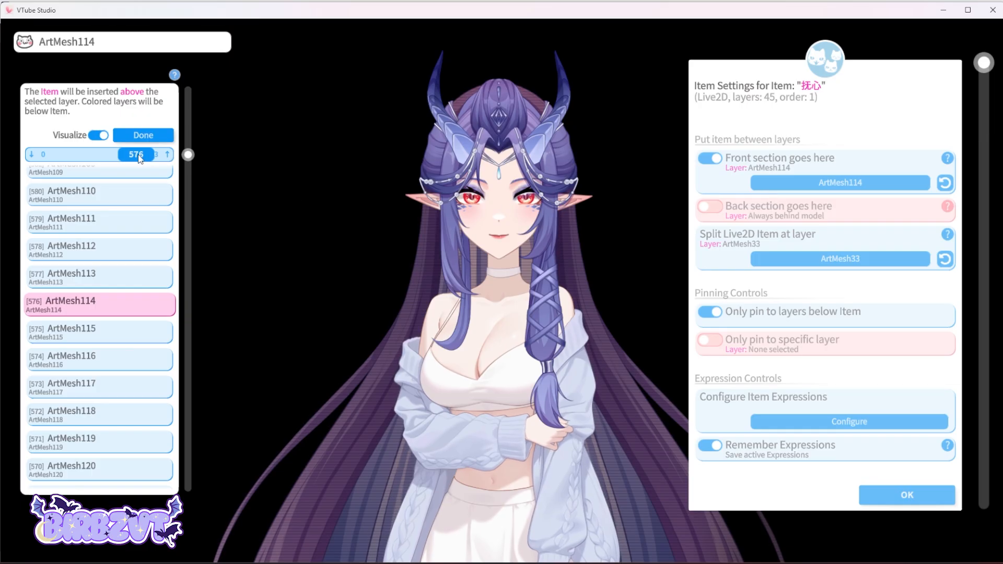
drag(140, 159, 144, 160)
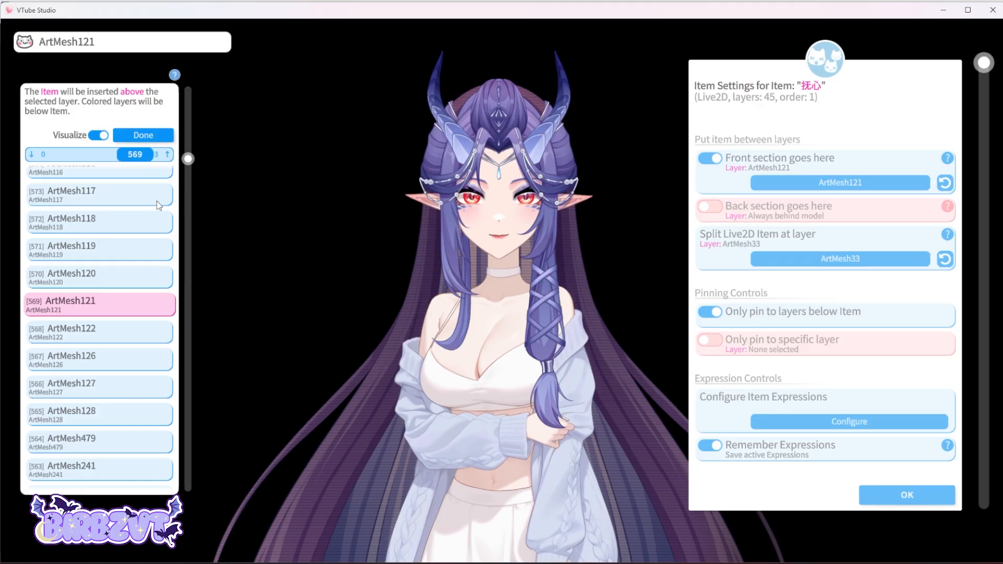
scroll(157, 206, up, 3)
click(105, 206)
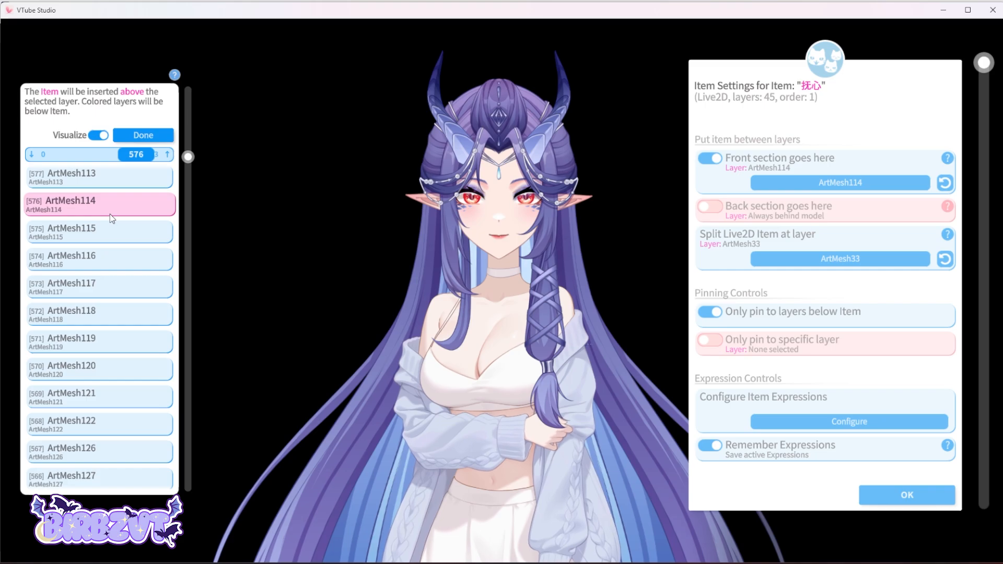
click(154, 136)
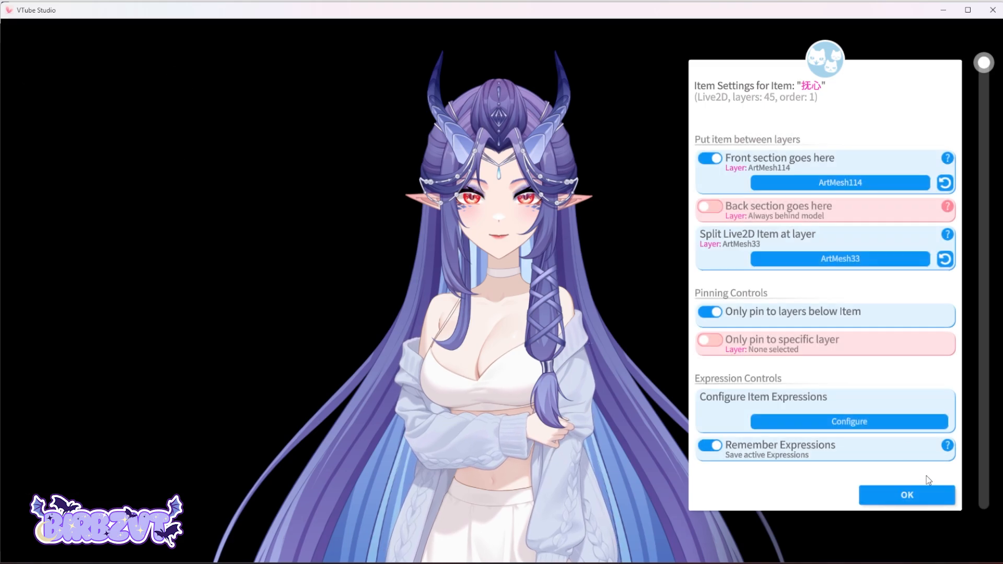
click(917, 491)
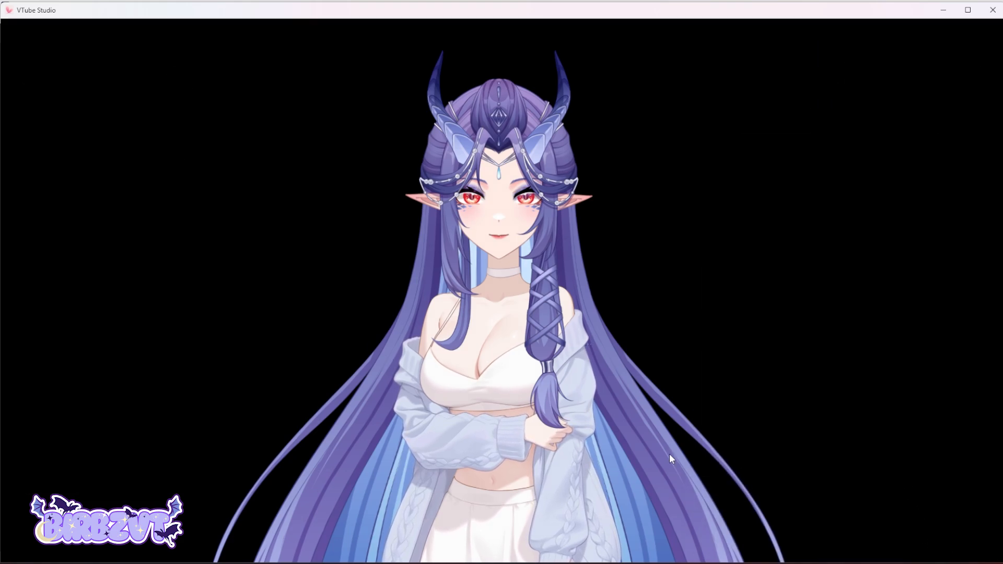
Enlarge and reposition the item so it fits the model's torso.
drag(500, 262, 502, 293)
scroll(504, 319, up, 3)
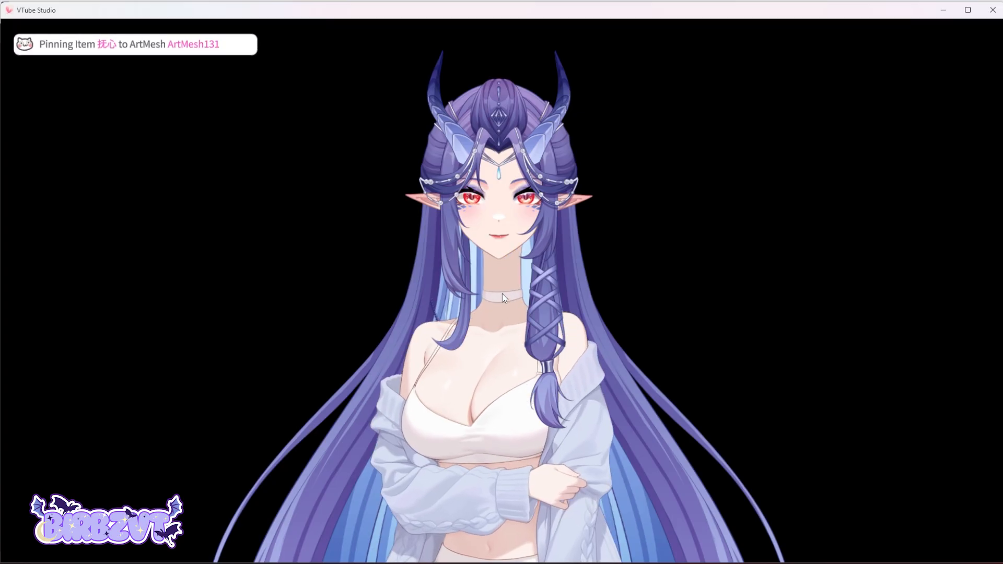
scroll(508, 246, up, 2)
mouse_move(506, 226)
mouse_down()
mouse_move(503, 264)
mouse_move(504, 217)
mouse_up()
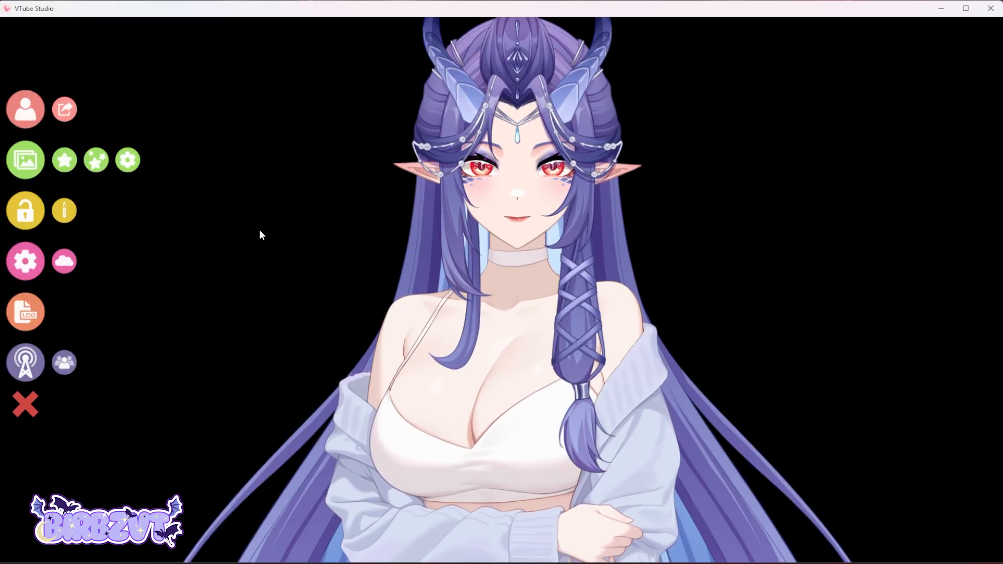
Save the current items as a new item scene named CuteSweater.
click(96, 159)
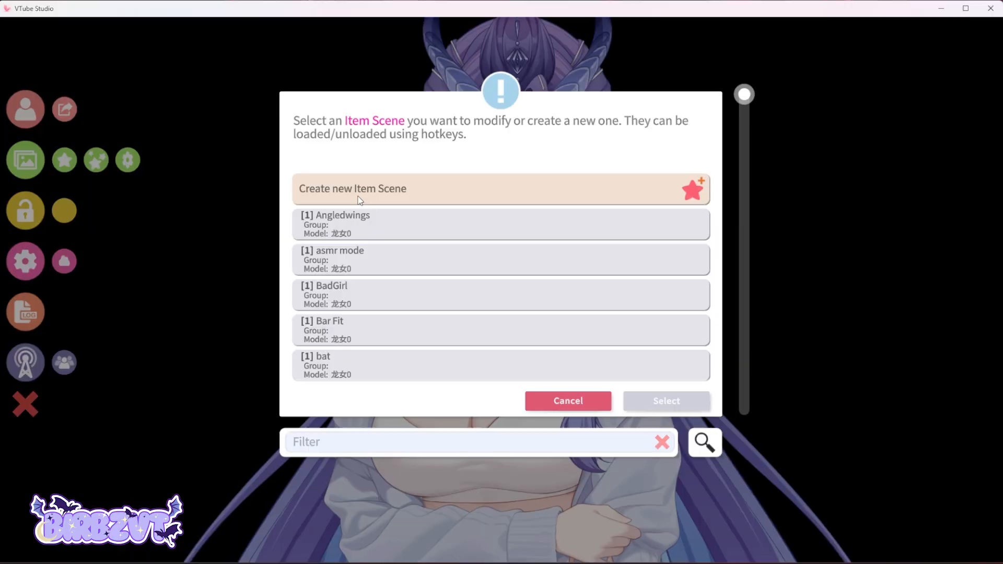
click(325, 193)
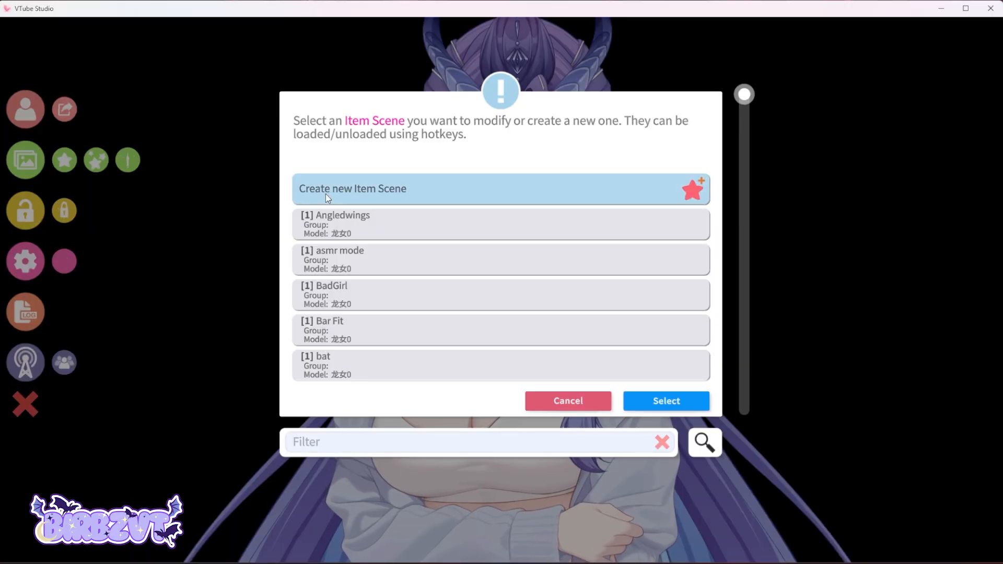
click(680, 402)
text(CuteSweater)
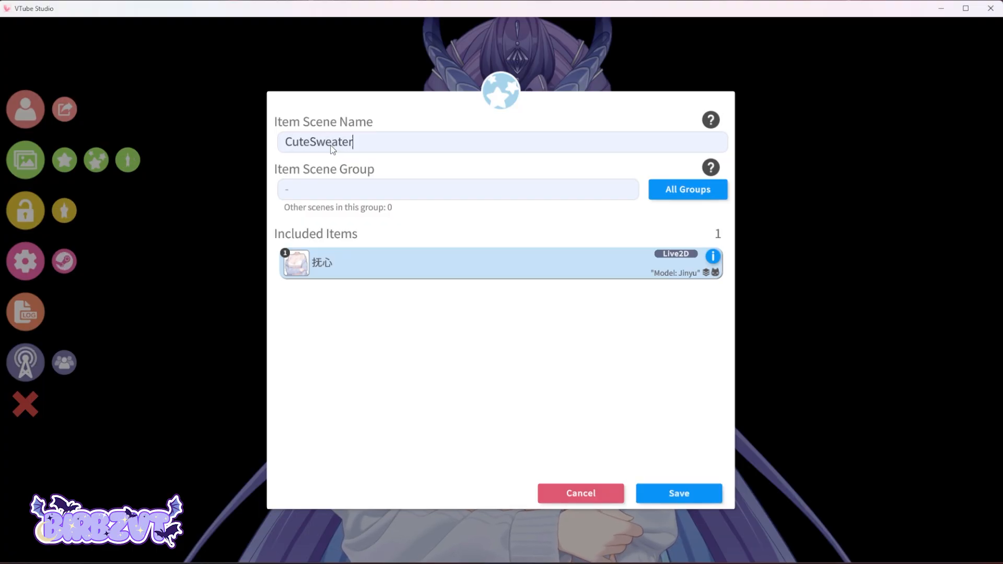
click(686, 494)
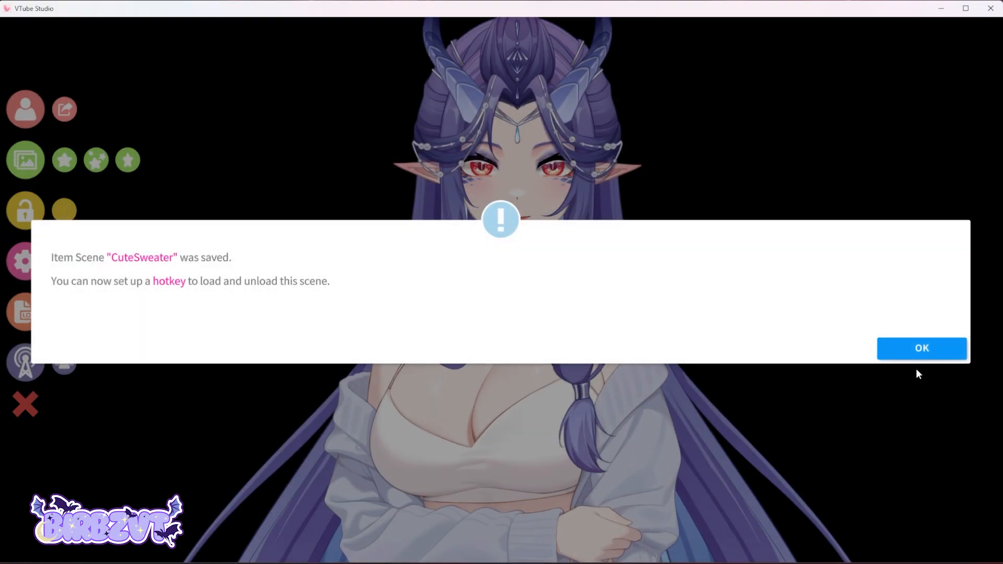
click(921, 347)
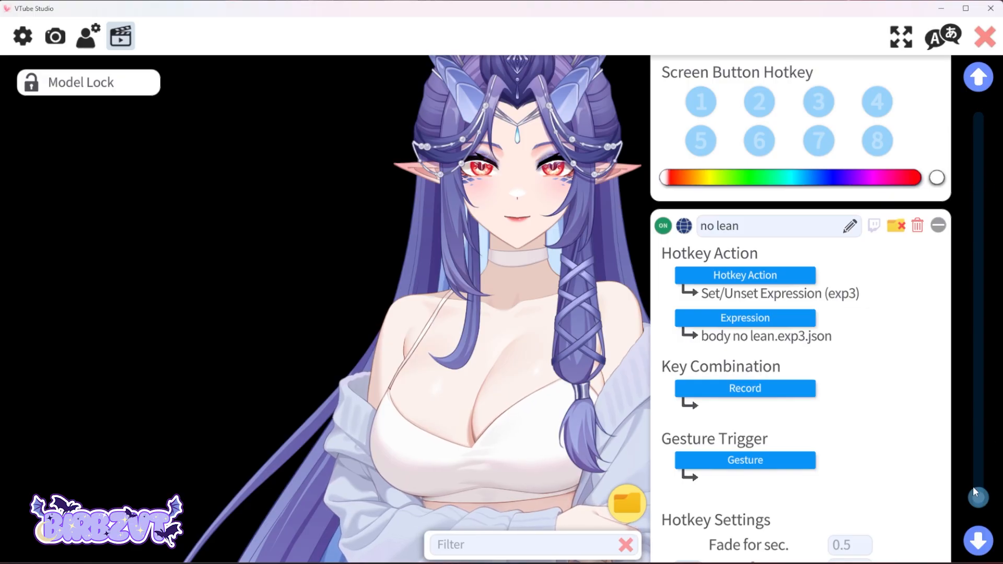
Add a new hotkey with the Toggle Item Scene action and choose the CuteSweater scene for it.
drag(974, 491, 979, 514)
click(803, 526)
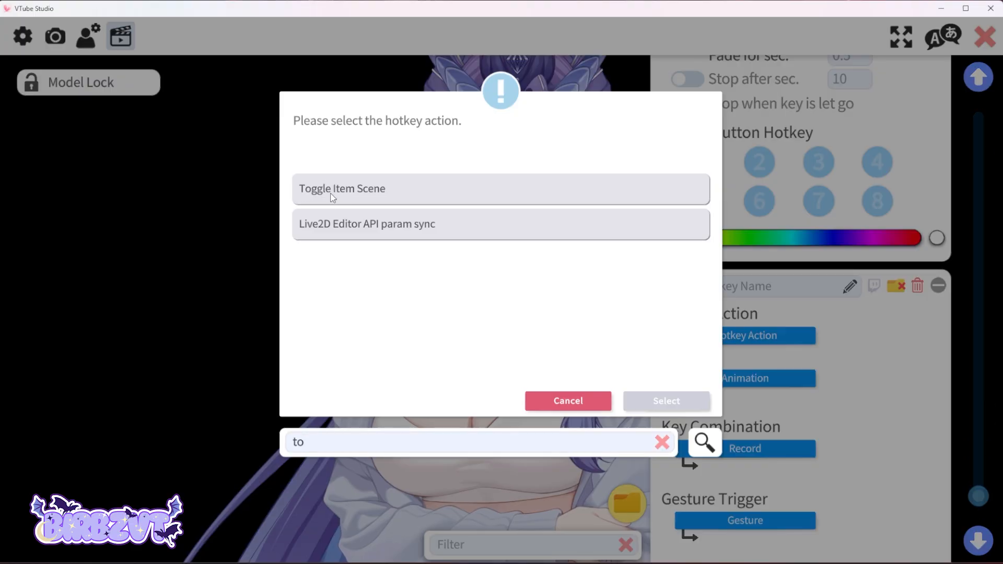
click(332, 194)
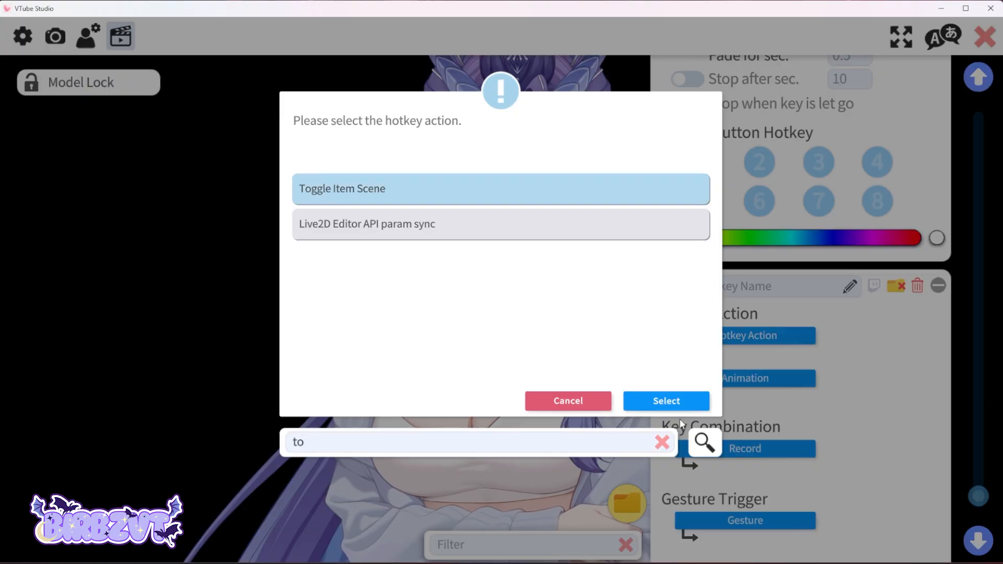
click(677, 404)
click(753, 379)
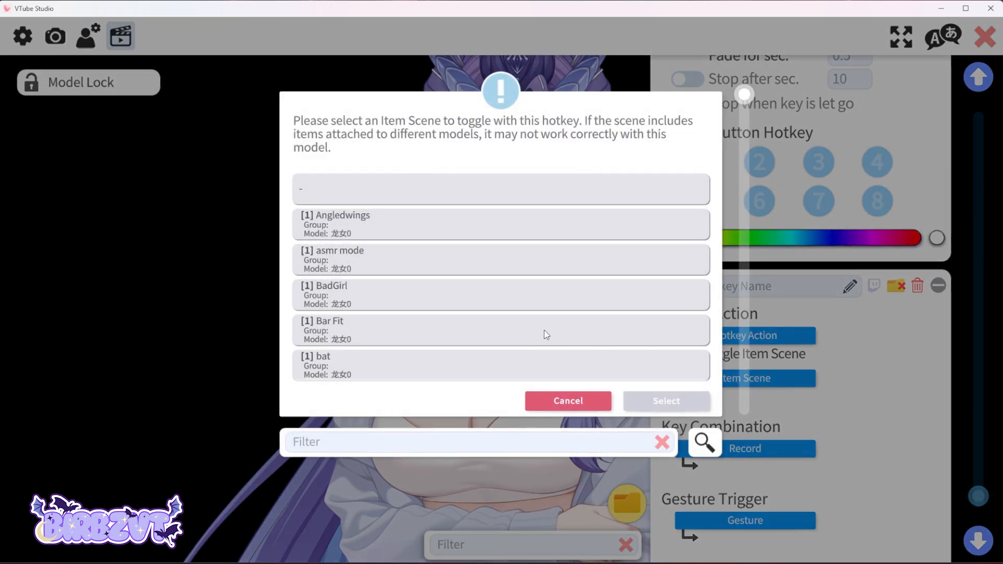
text(cu)
click(363, 186)
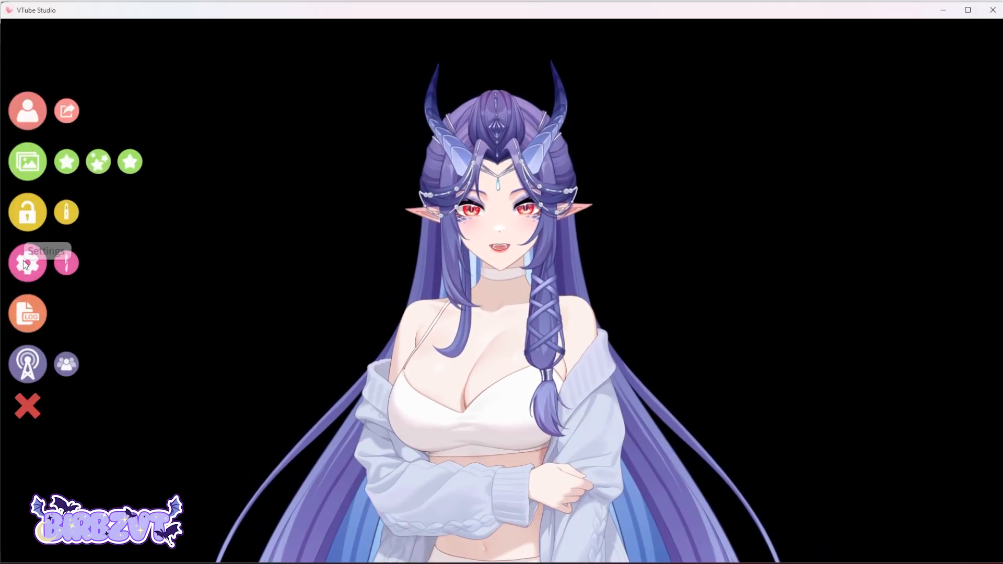
Open the Expression Editor and create a new expression named body no lean.
click(23, 260)
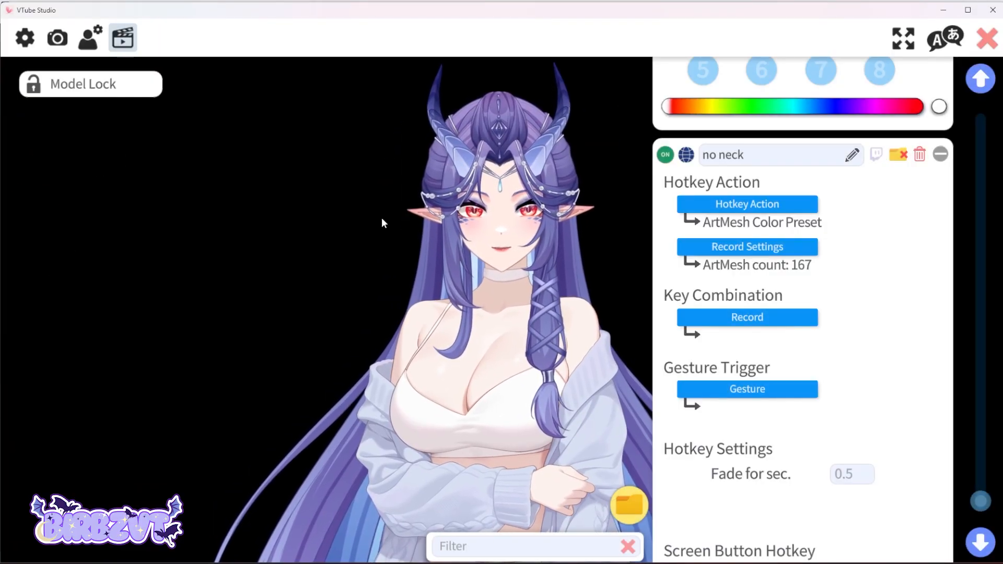
scroll(995, 267, up, 5)
scroll(995, 267, up, 5)
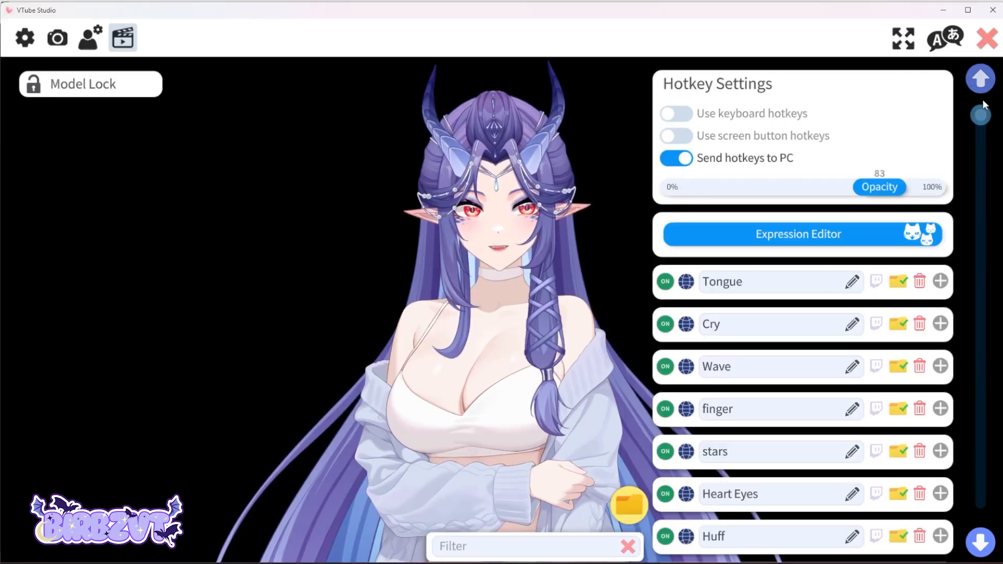
click(808, 236)
click(449, 198)
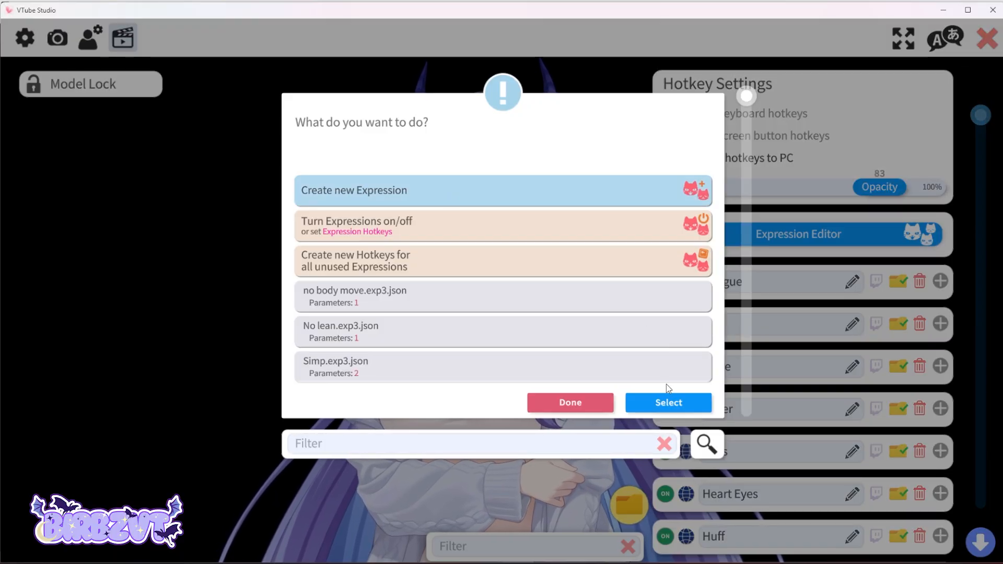
click(668, 401)
text(bo)
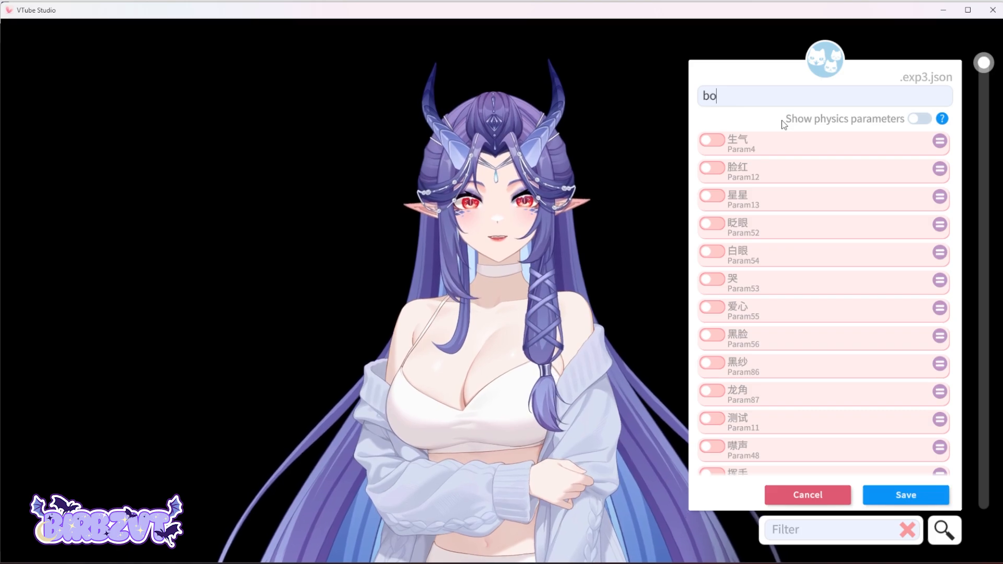
text(dy no lean)
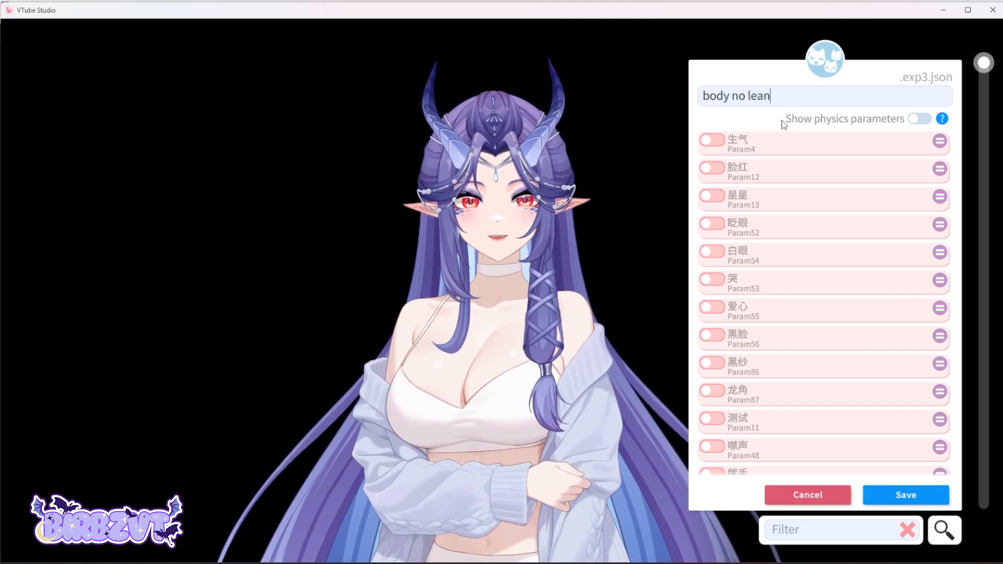
Enable the 角度 Z (ParamAngleZ) parameter at 0 in the expression and save it.
drag(984, 63, 976, 201)
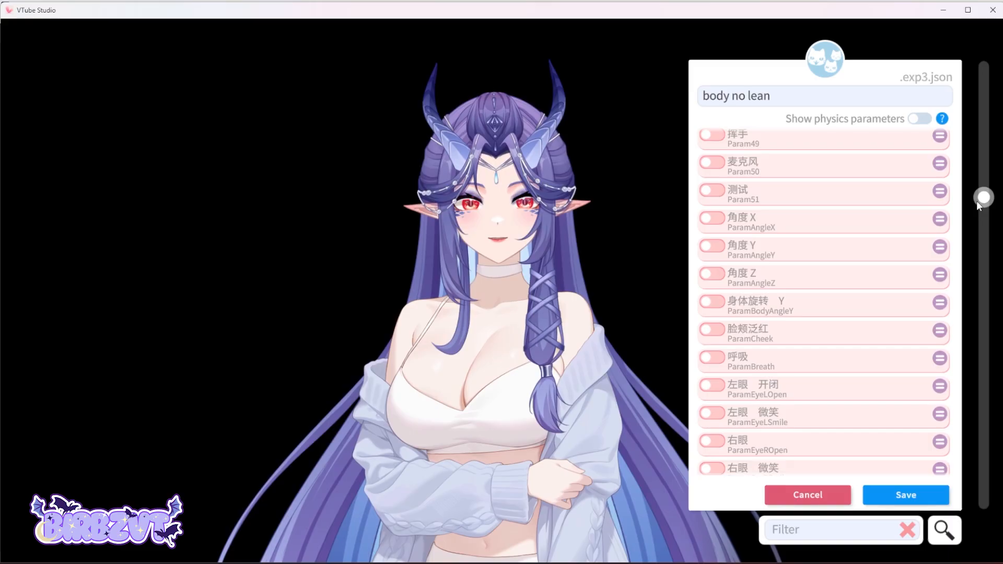
click(713, 277)
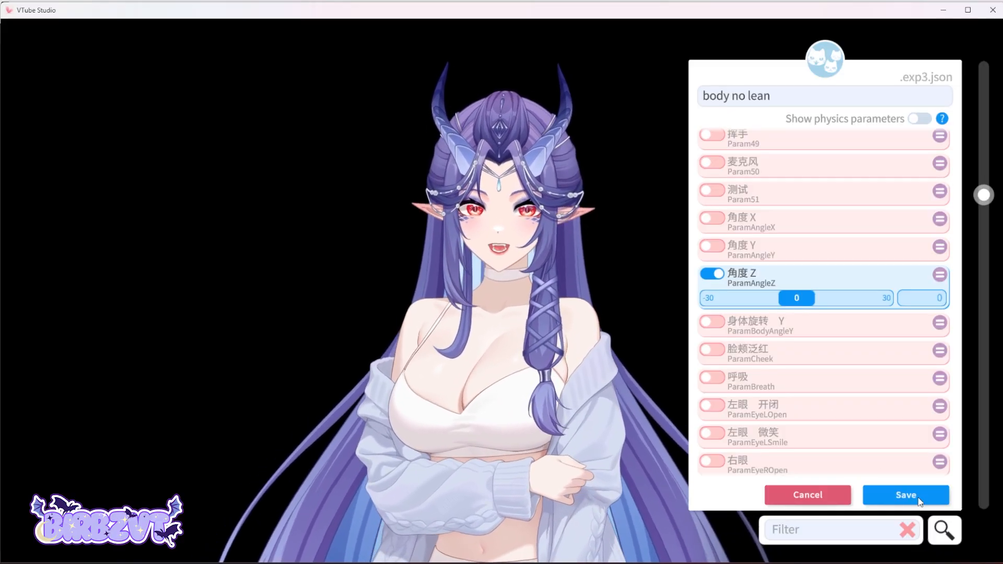
click(918, 496)
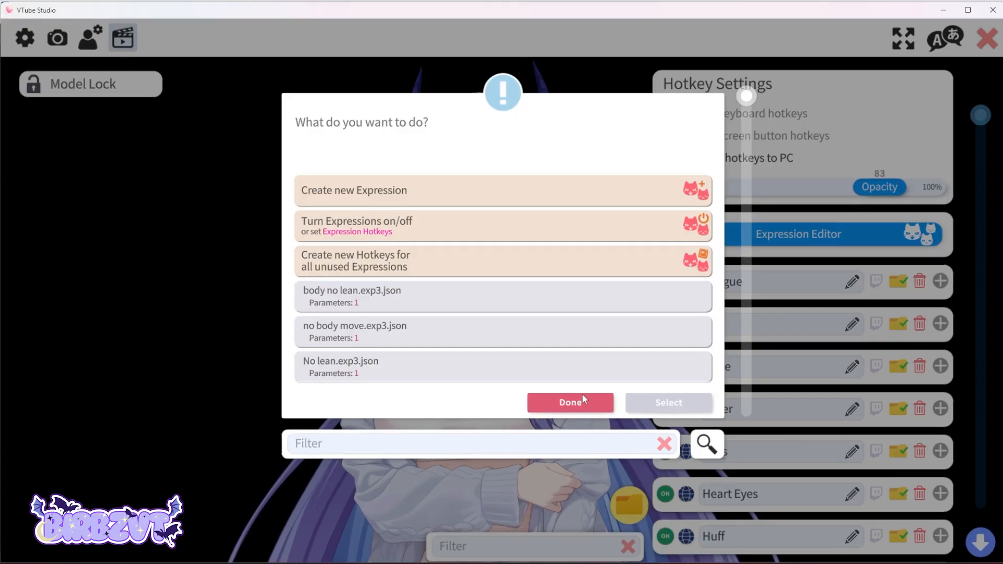
click(577, 405)
Add another new hotkey and name it no lean.
drag(978, 123, 976, 538)
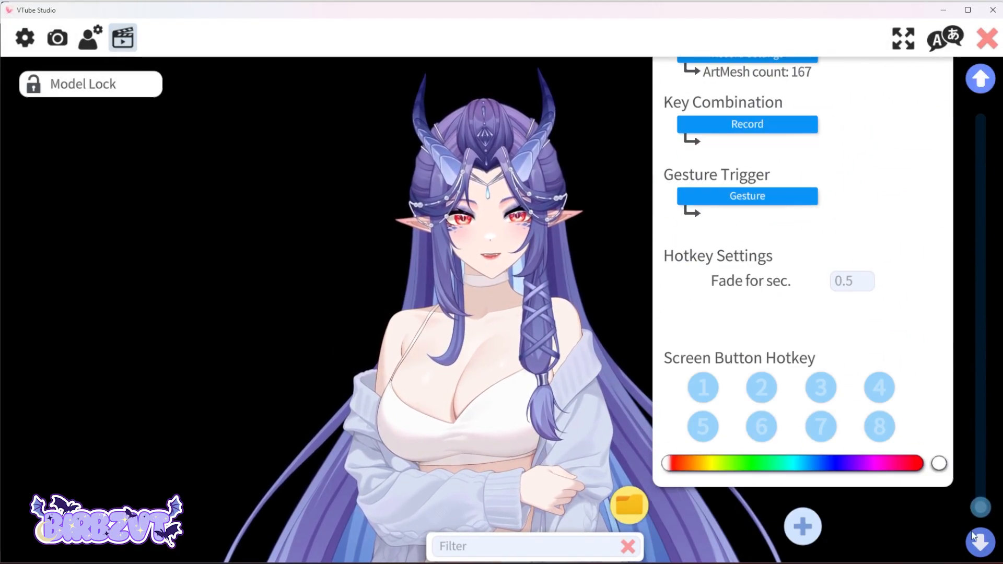
click(803, 526)
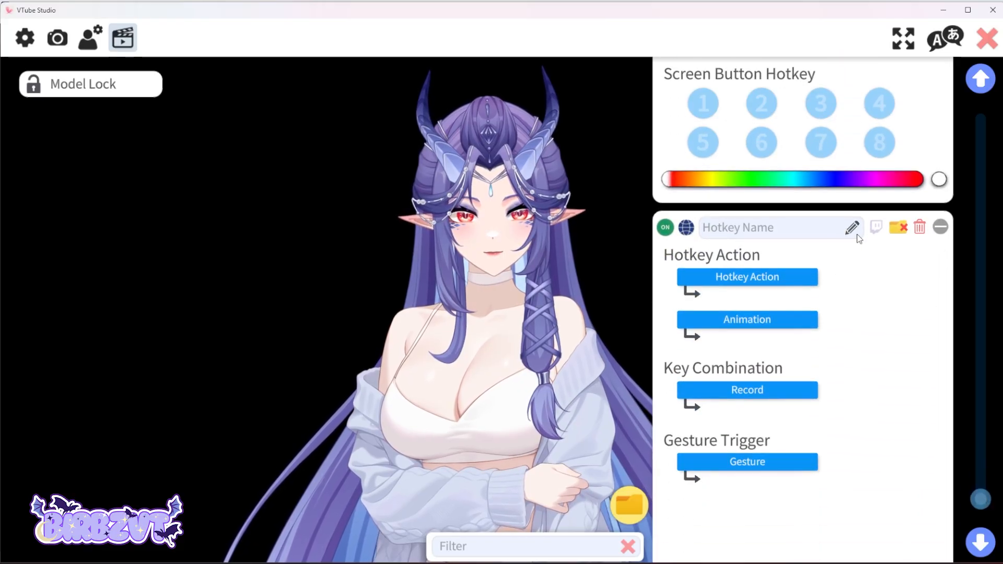
click(736, 232)
text(no)
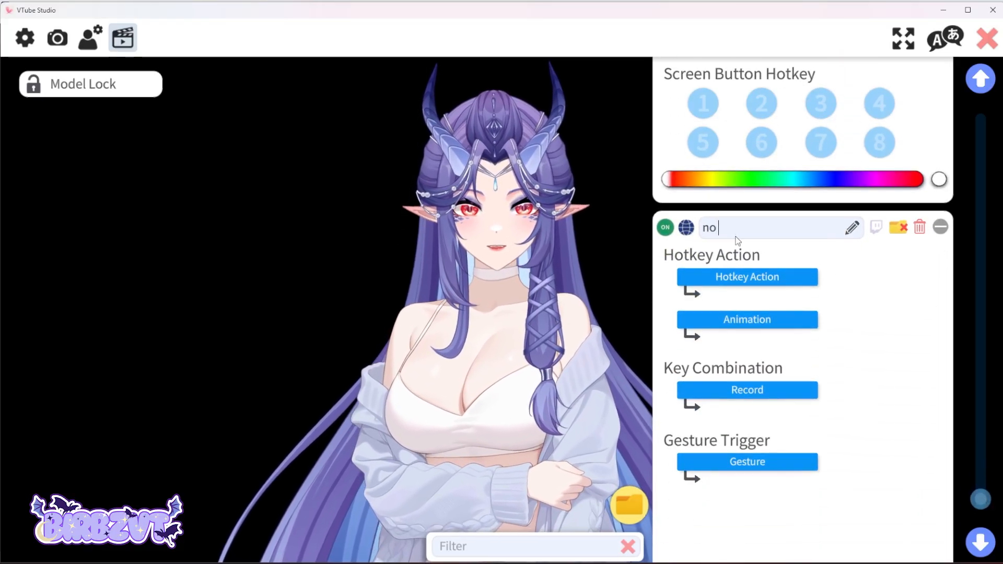
text( lean)
Set the no lean hotkey's action to Set/Unset Expression using the body no lean expression.
click(702, 277)
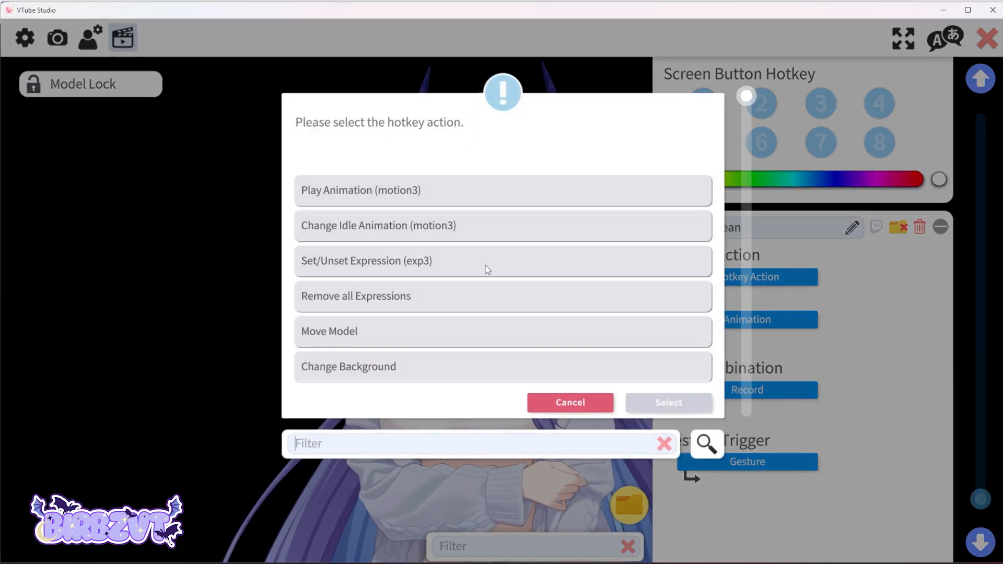
click(337, 268)
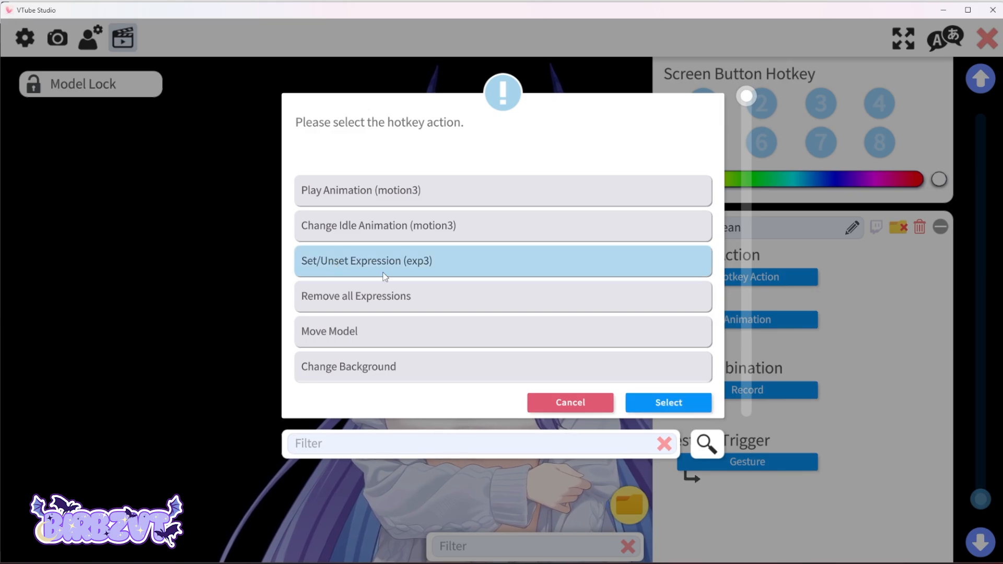
click(668, 402)
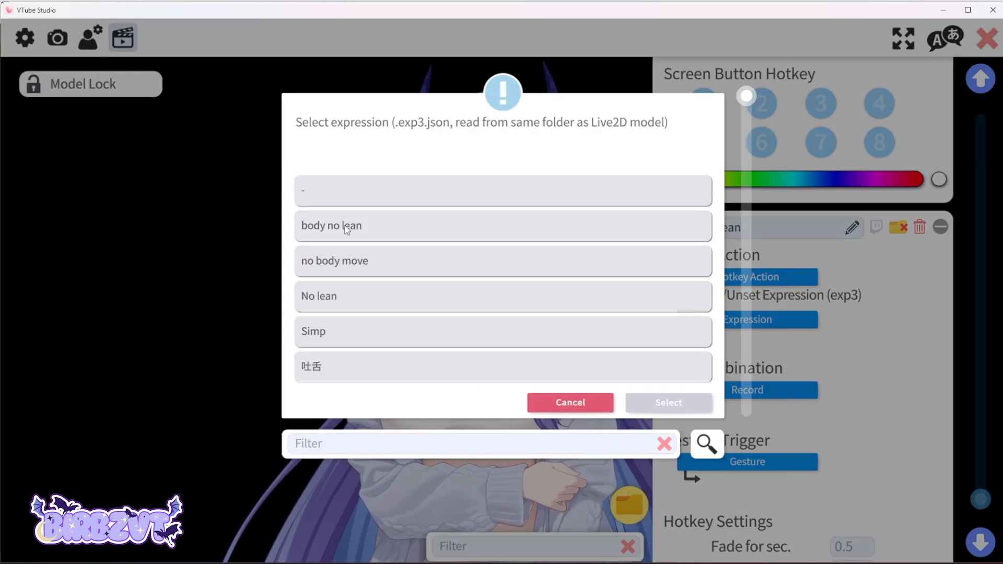
click(347, 228)
click(673, 403)
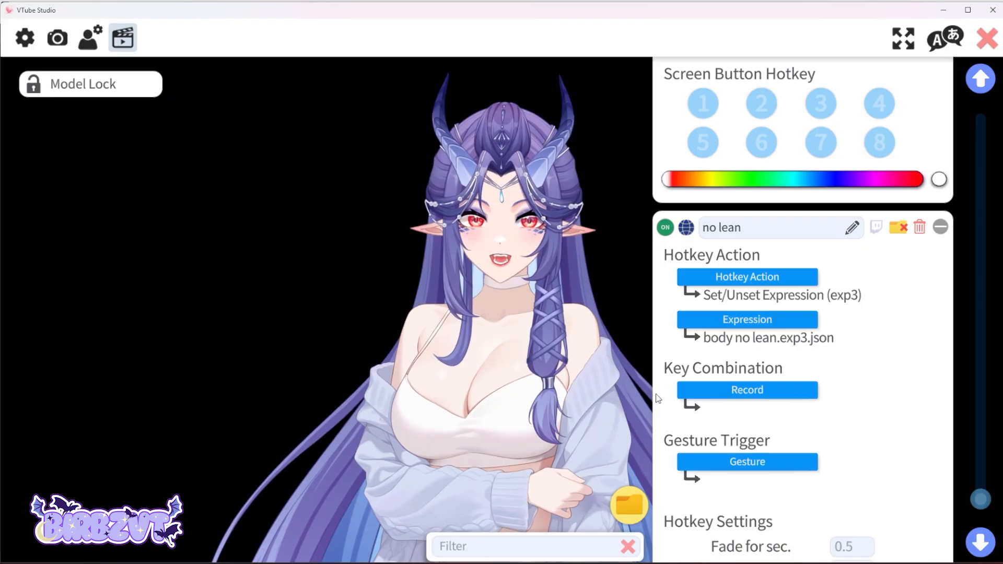